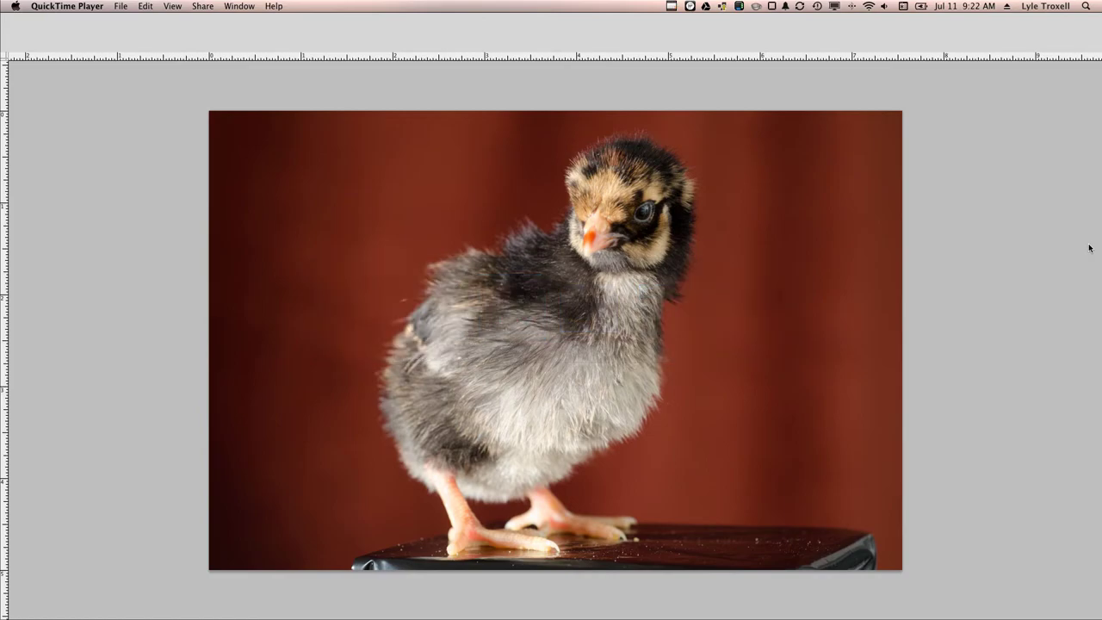
pyautogui.press('super+Tab')
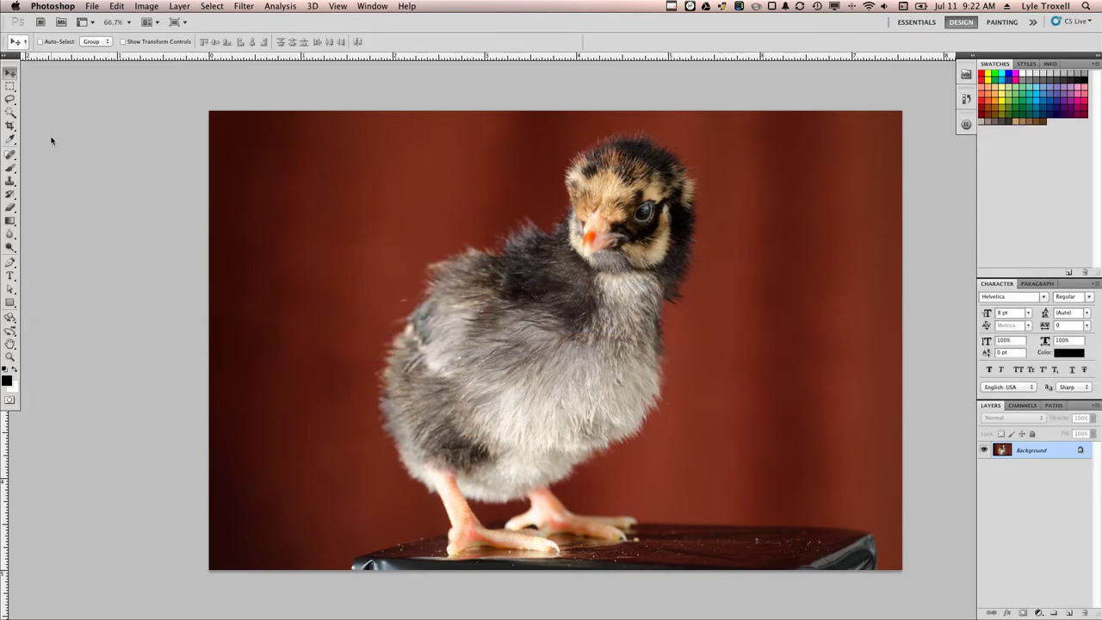
# Step: Bring Photoshop with the chick photo to the front and open the Crop/Slice tool flyout
pyautogui.click(10, 128)
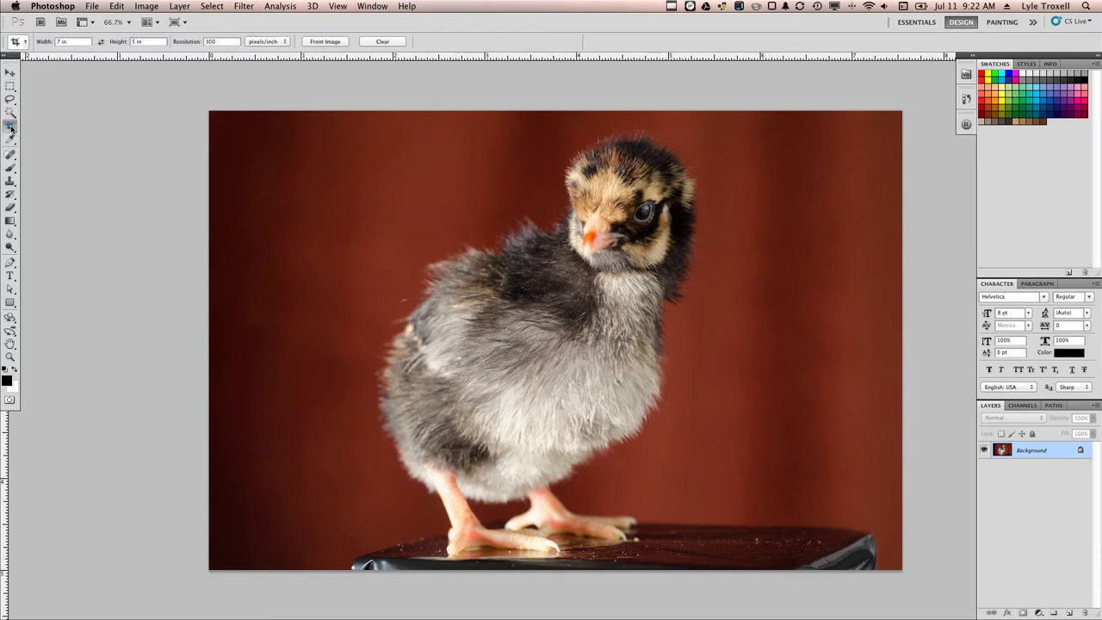
pyautogui.rightClick(11, 127)
# Step: Draw three slices with the Slice Tool: the chick's head, lower body and upper-left background
pyautogui.click(52, 134)
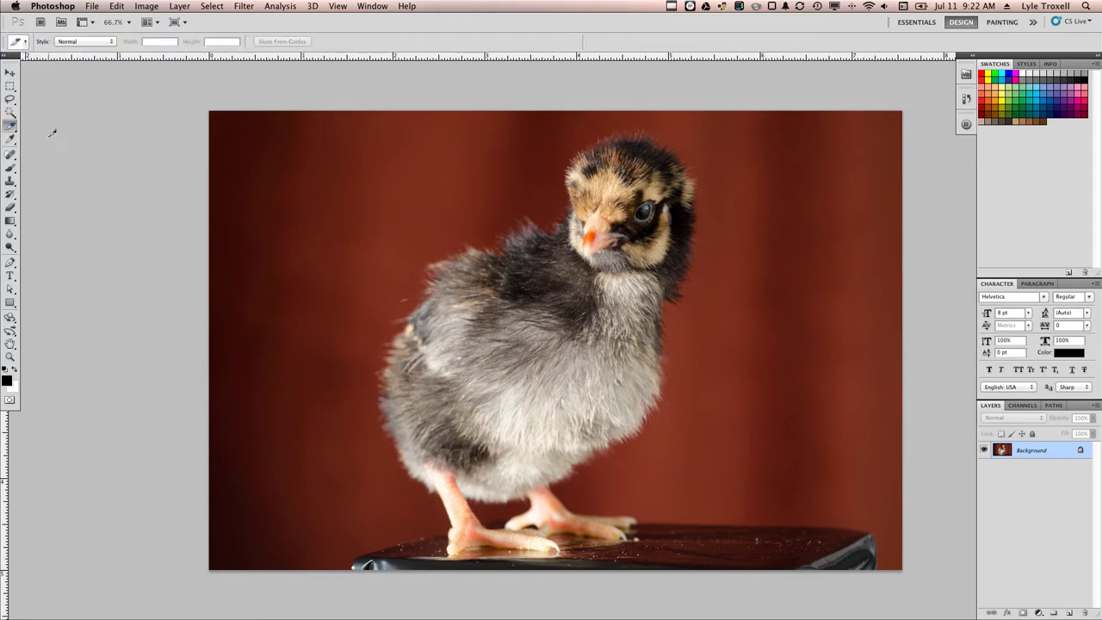
pyautogui.moveTo(541, 108); pyautogui.dragTo(739, 326)
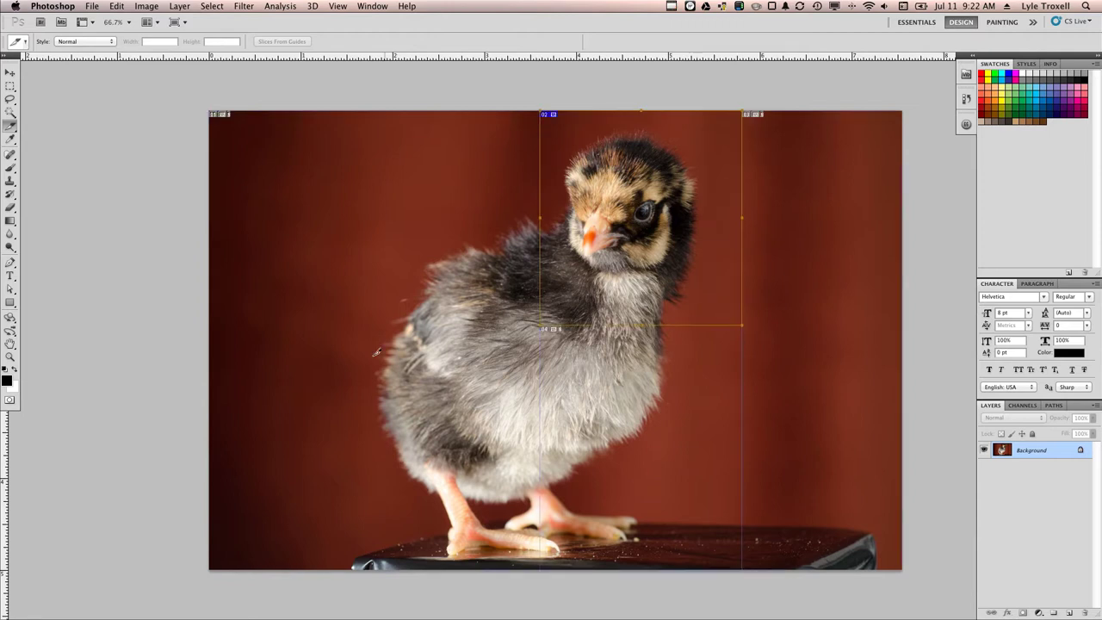
pyautogui.moveTo(350, 334); pyautogui.dragTo(541, 567)
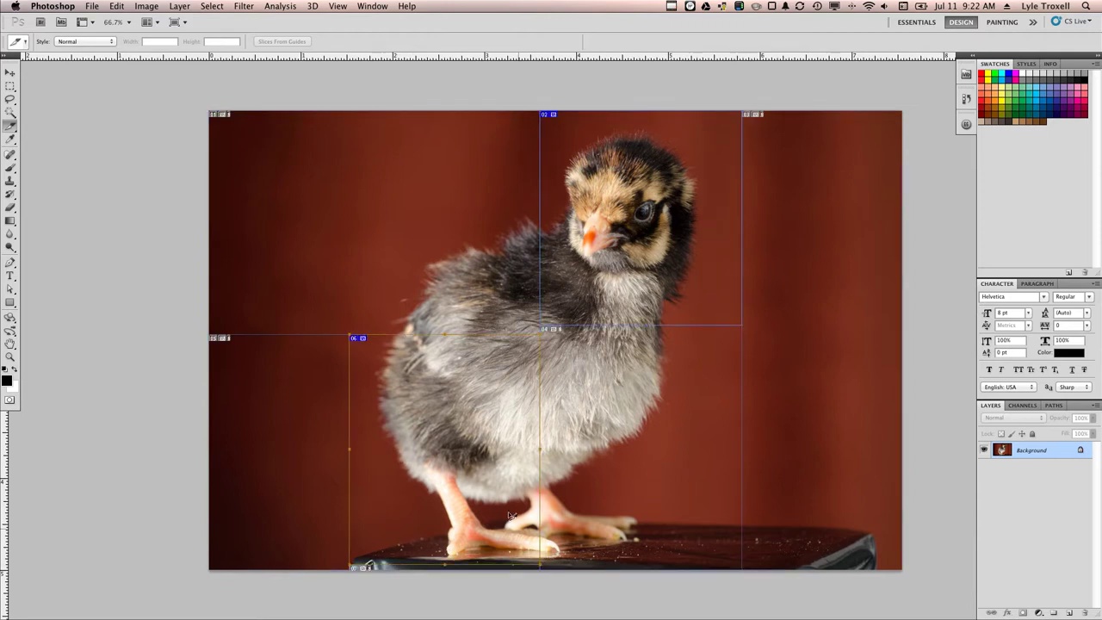
pyautogui.moveTo(223, 128); pyautogui.dragTo(496, 326)
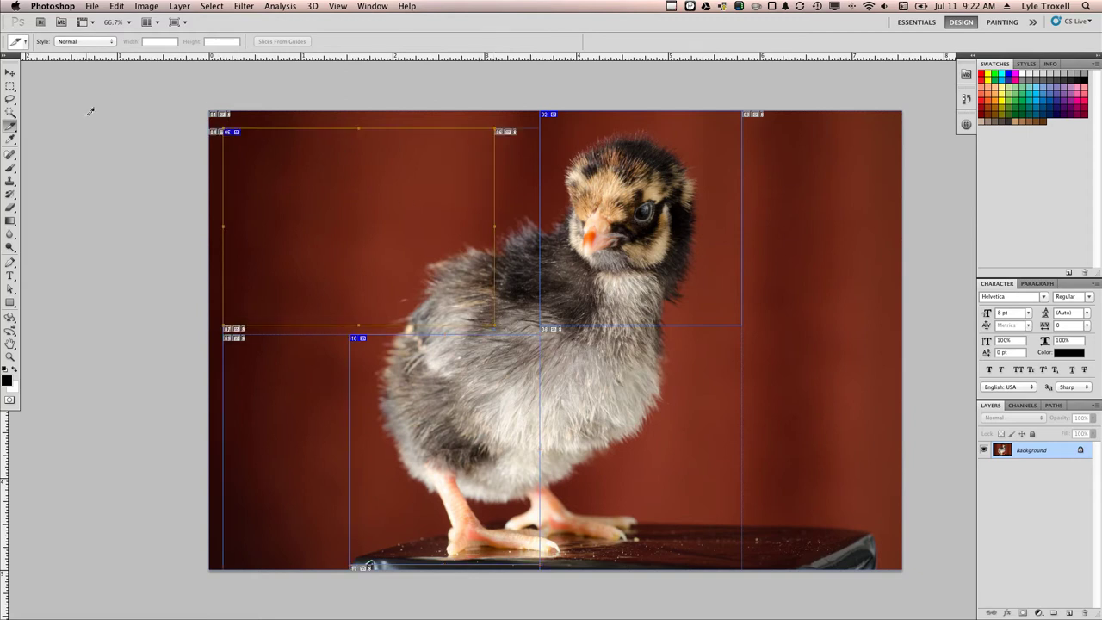
pyautogui.moveTo(13, 130); pyautogui.dragTo(40, 151)
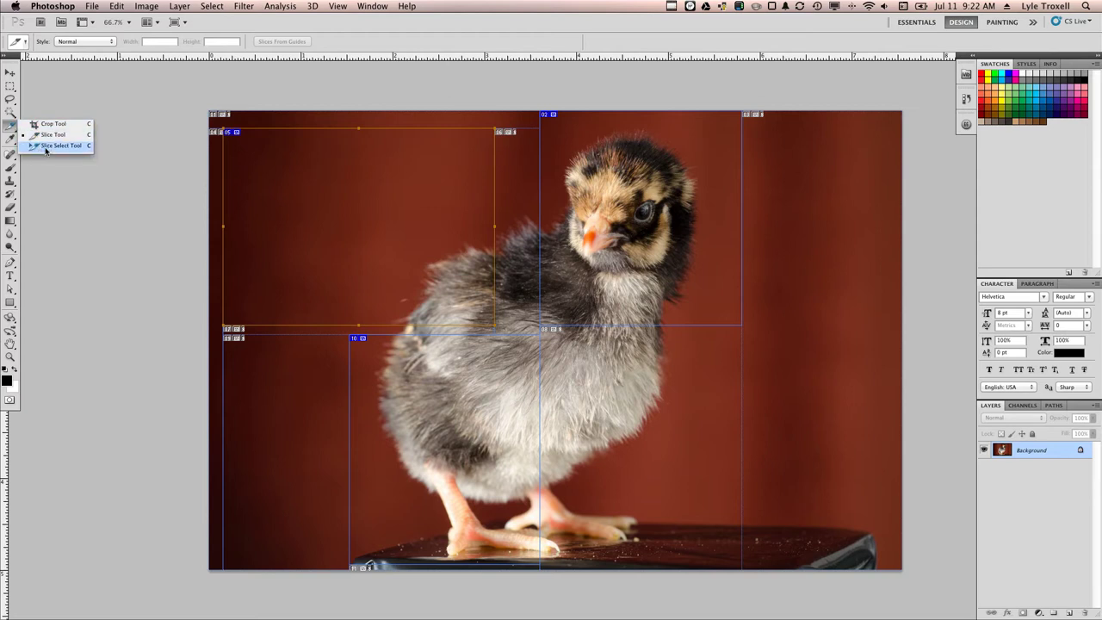
# Step: Rename the upper-left, head and lower slices to quadrent_1, chicken_head and 'another name'
pyautogui.moveTo(46, 151); pyautogui.dragTo(46, 151)
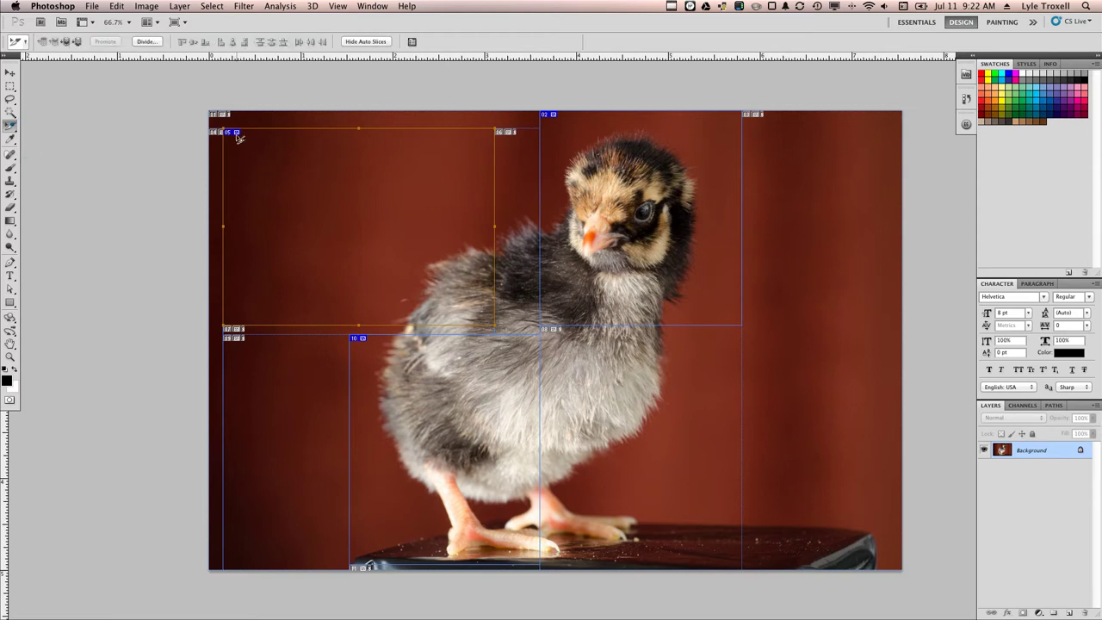
pyautogui.doubleClick(238, 136)
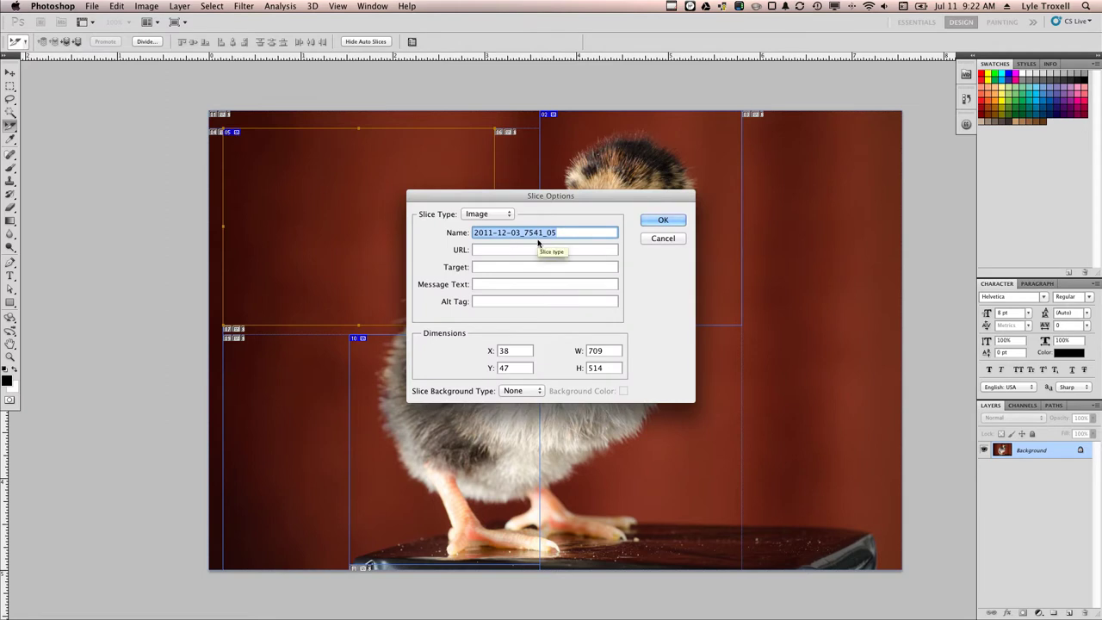
pyautogui.write('quadrent')
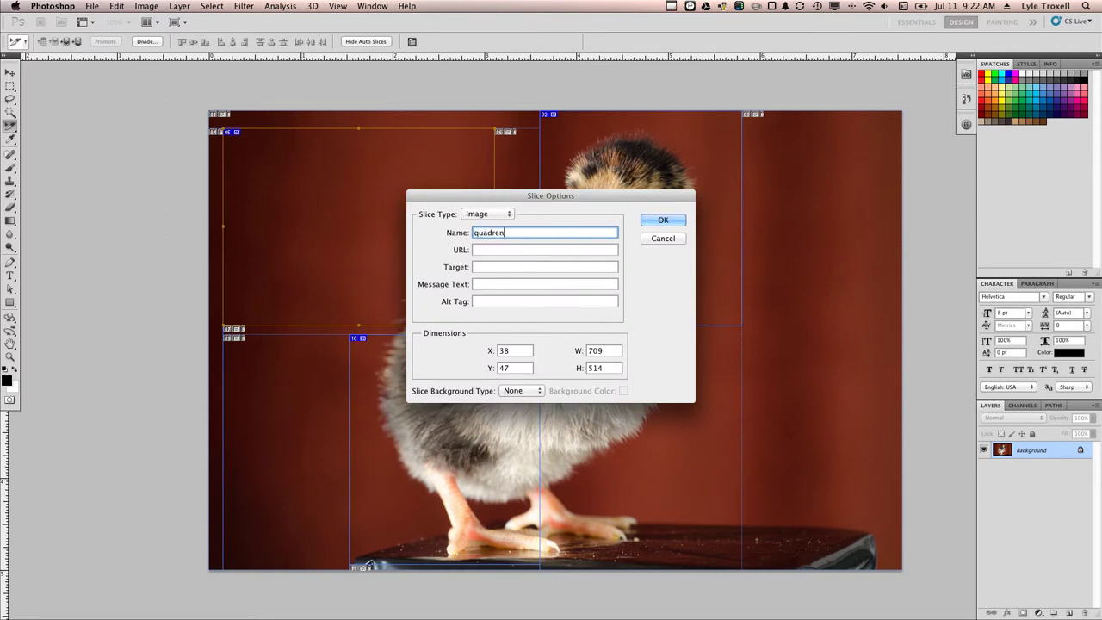
pyautogui.write('_1')
pyautogui.click(654, 221)
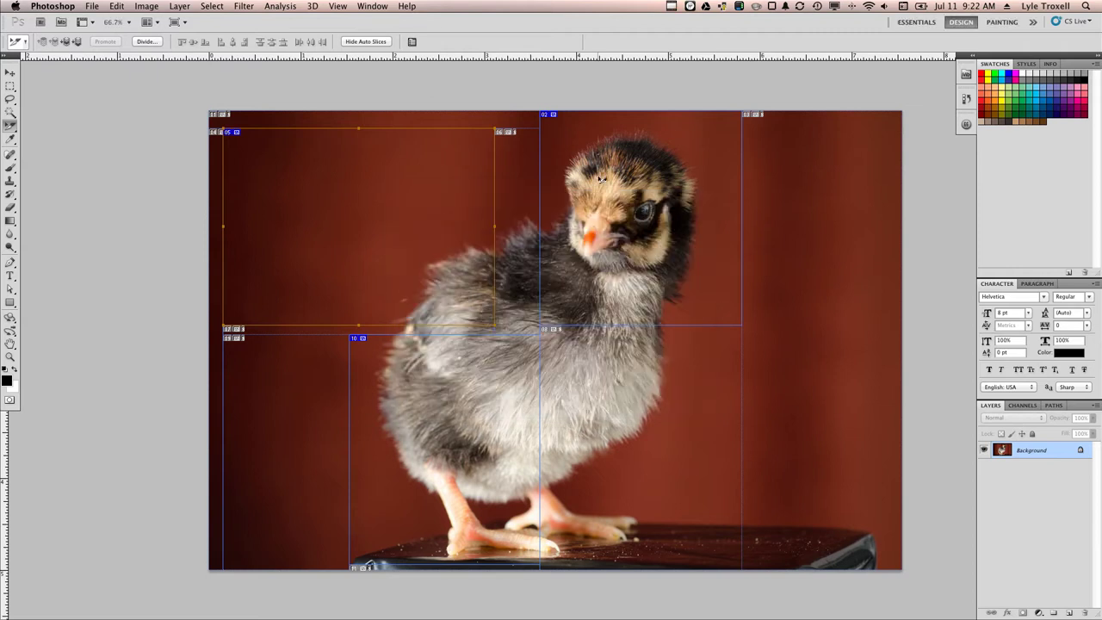
pyautogui.doubleClick(555, 118)
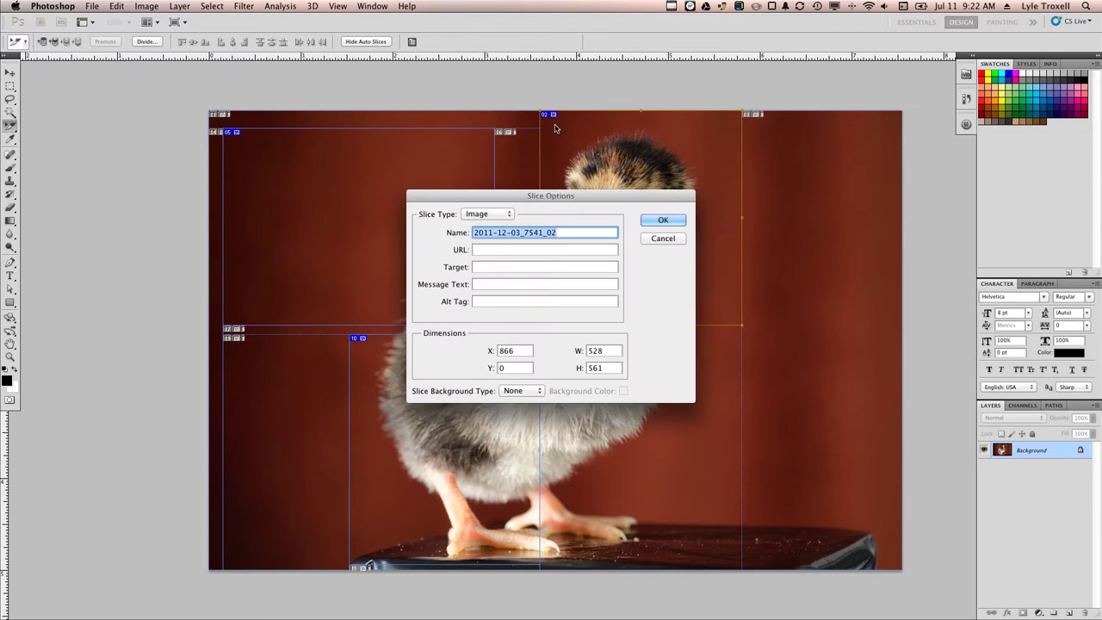
pyautogui.write('ch')
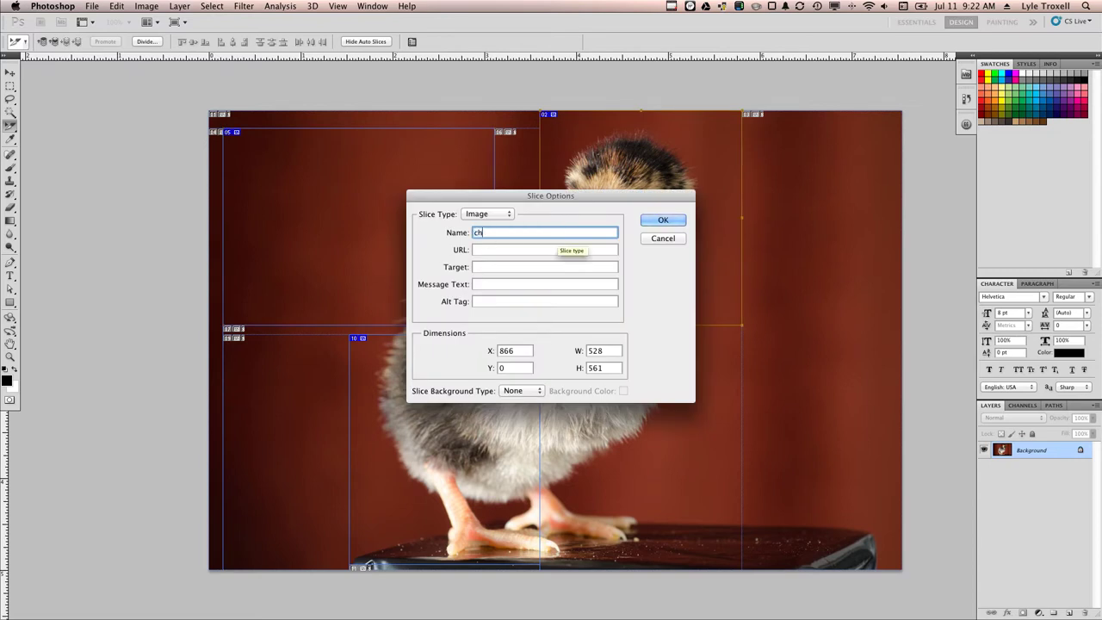
pyautogui.write('icken_head')
pyautogui.press('Return')
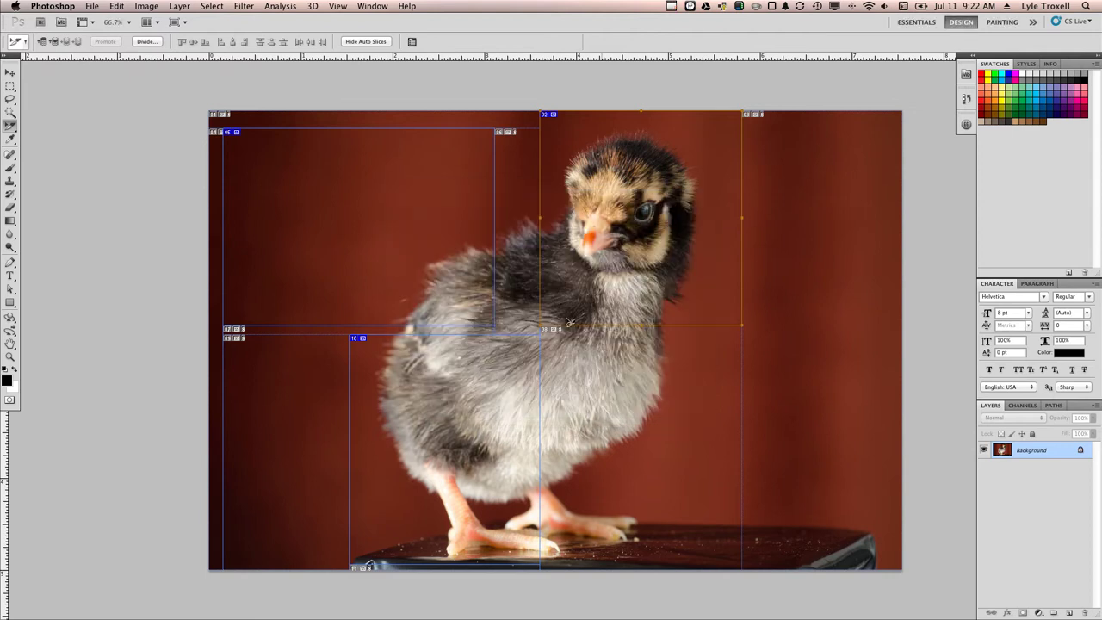
pyautogui.doubleClick(483, 388)
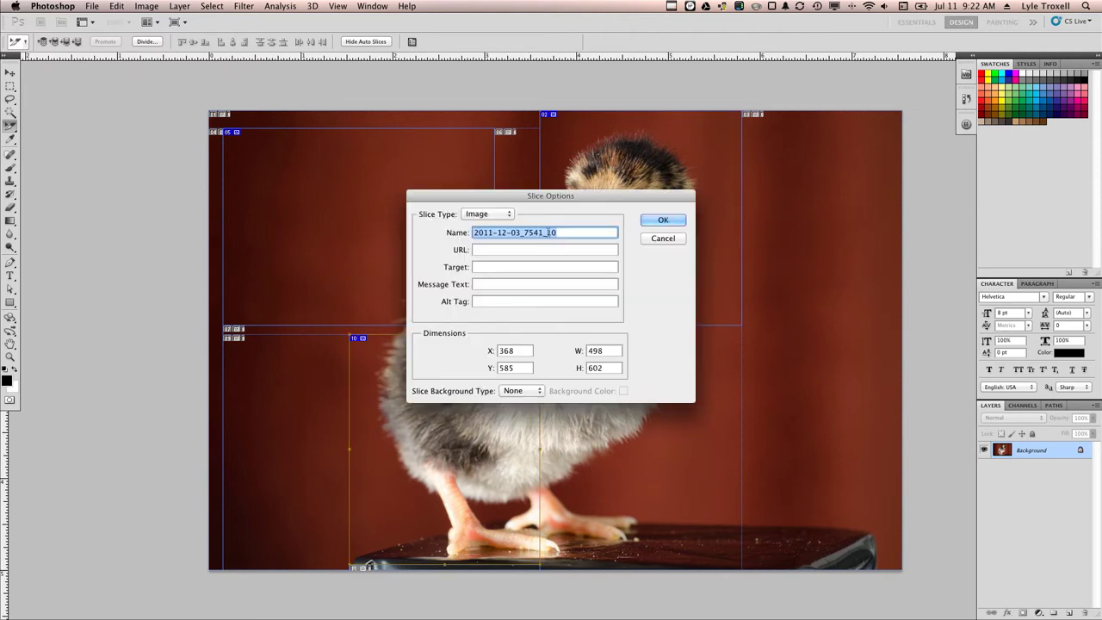
pyautogui.write('another name')
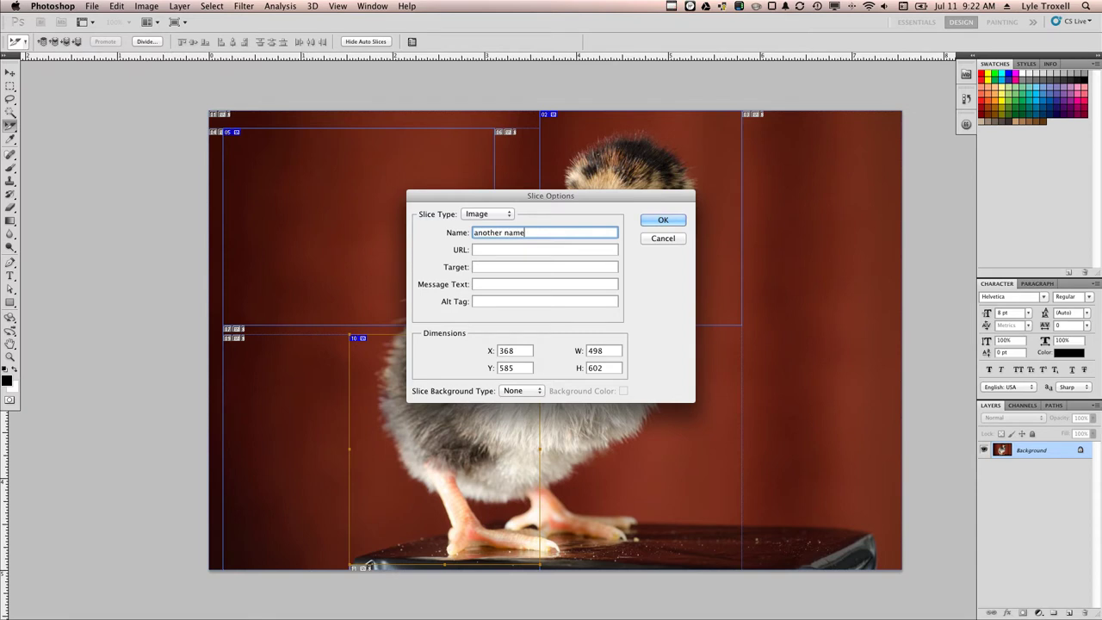
pyautogui.click(658, 222)
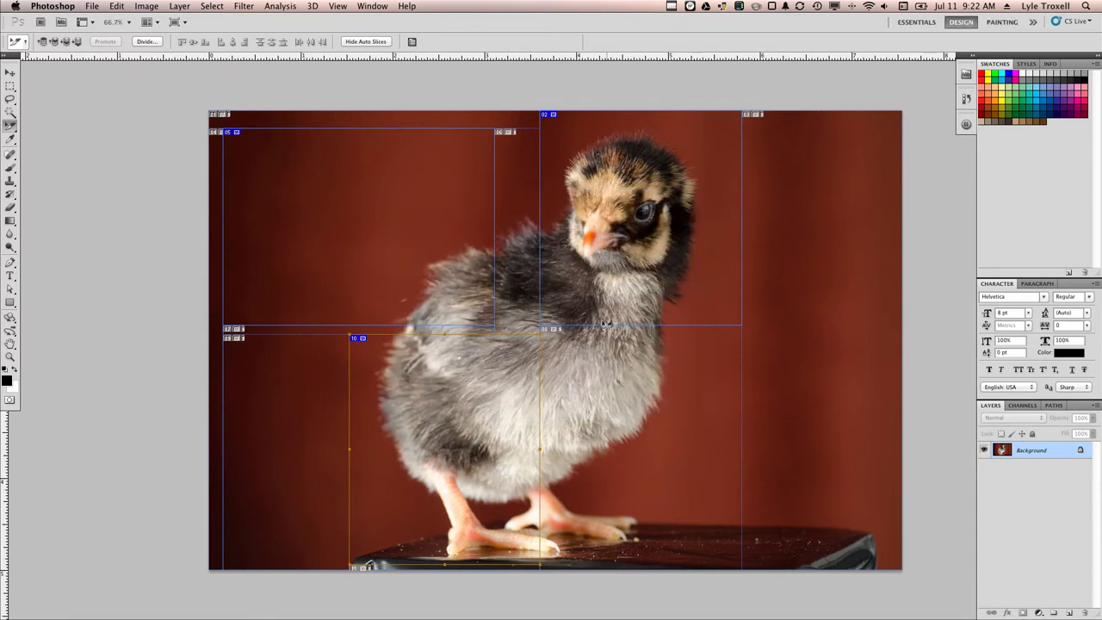
pyautogui.click(180, 6)
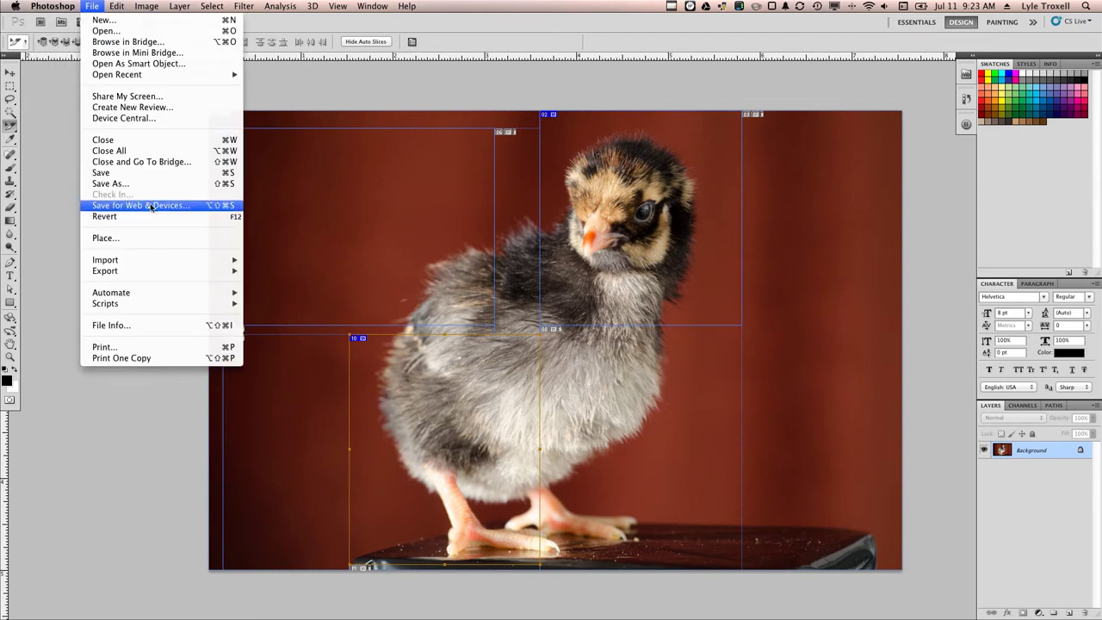
# Step: Open Save for Web & Devices with the PNG-24 preset and pan the sliced photo preview
pyautogui.click(153, 206)
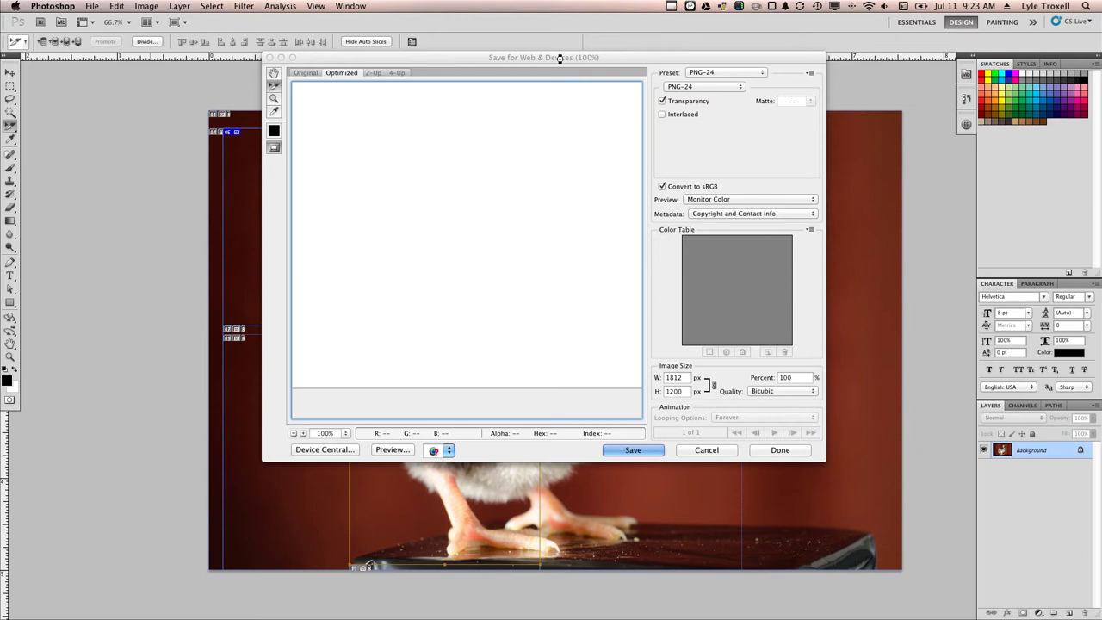
pyautogui.moveTo(560, 58); pyautogui.dragTo(560, 102)
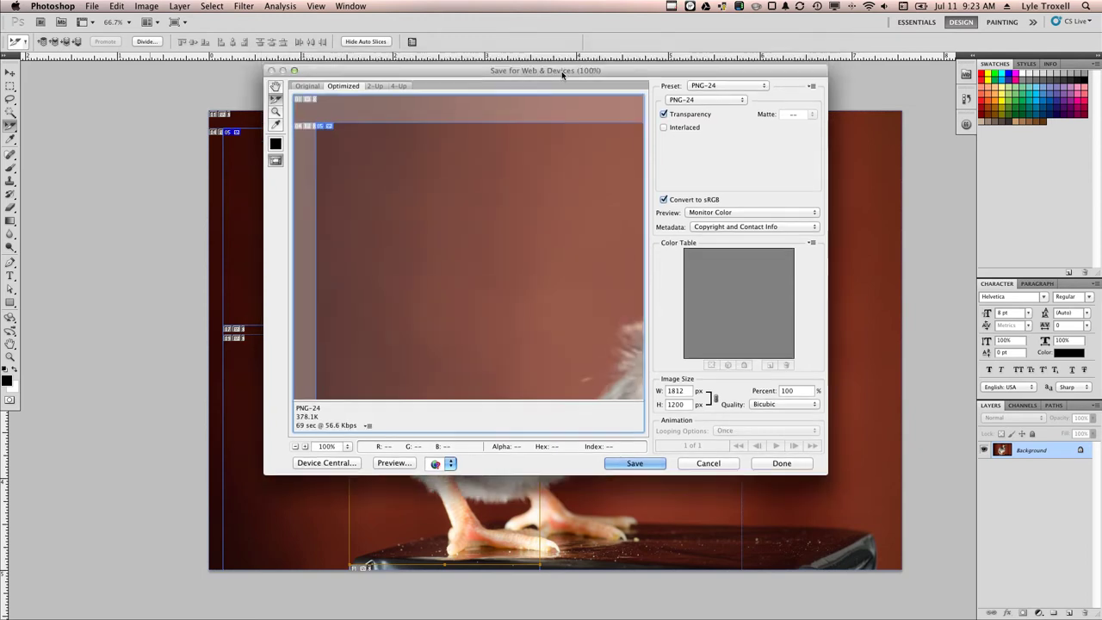
pyautogui.moveTo(506, 280)
pyautogui.mouseDown()
pyautogui.moveTo(446, 242)
pyautogui.moveTo(475, 256)
pyautogui.moveTo(491, 404)
pyautogui.mouseUp()
pyautogui.moveTo(367, 224); pyautogui.dragTo(401, 288)
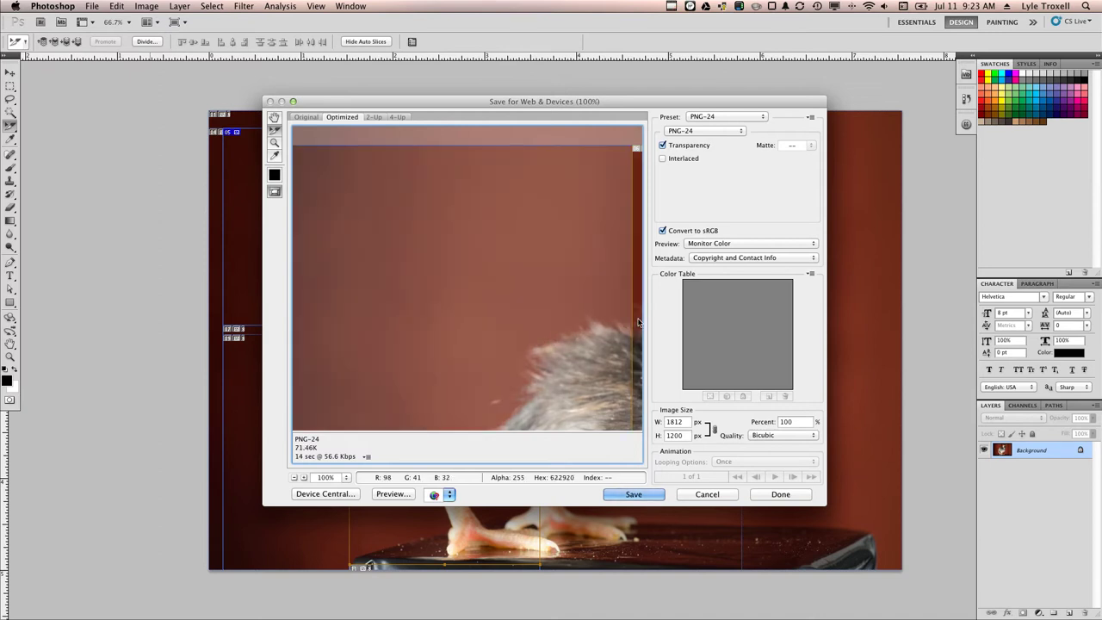
# Step: Set the Save Optimized As dialog to export Images Only for All Slices
pyautogui.click(635, 496)
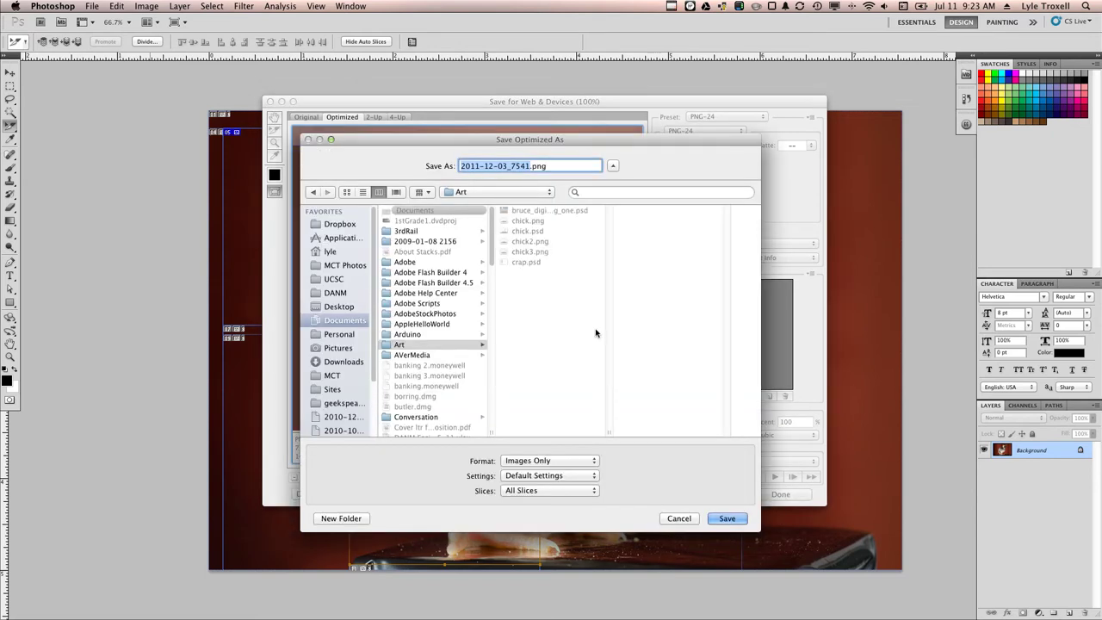
pyautogui.click(561, 461)
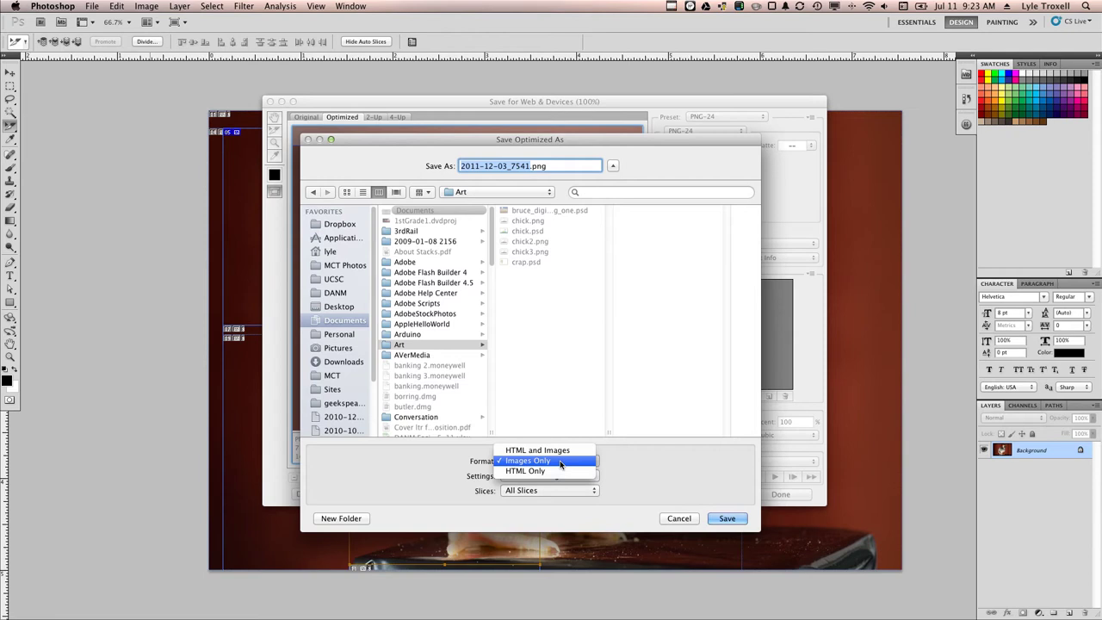
pyautogui.click(614, 479)
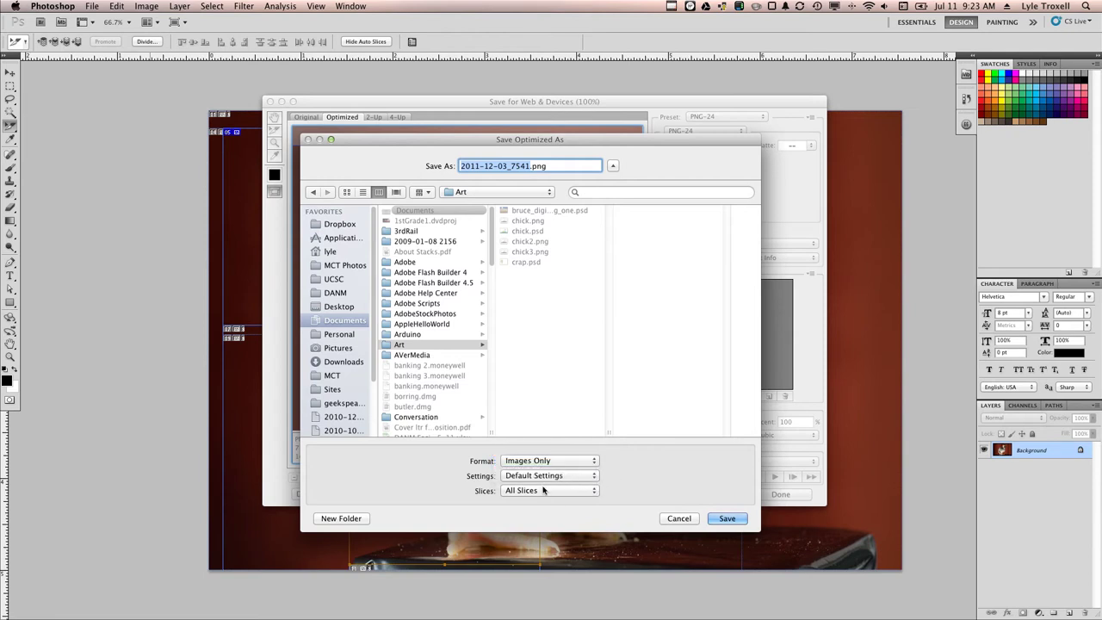
pyautogui.click(543, 490)
pyautogui.click(551, 490)
# Step: Save the slices into a new 'export' folder on the Desktop, then switch to Finder
pyautogui.click(338, 307)
pyautogui.click(361, 517)
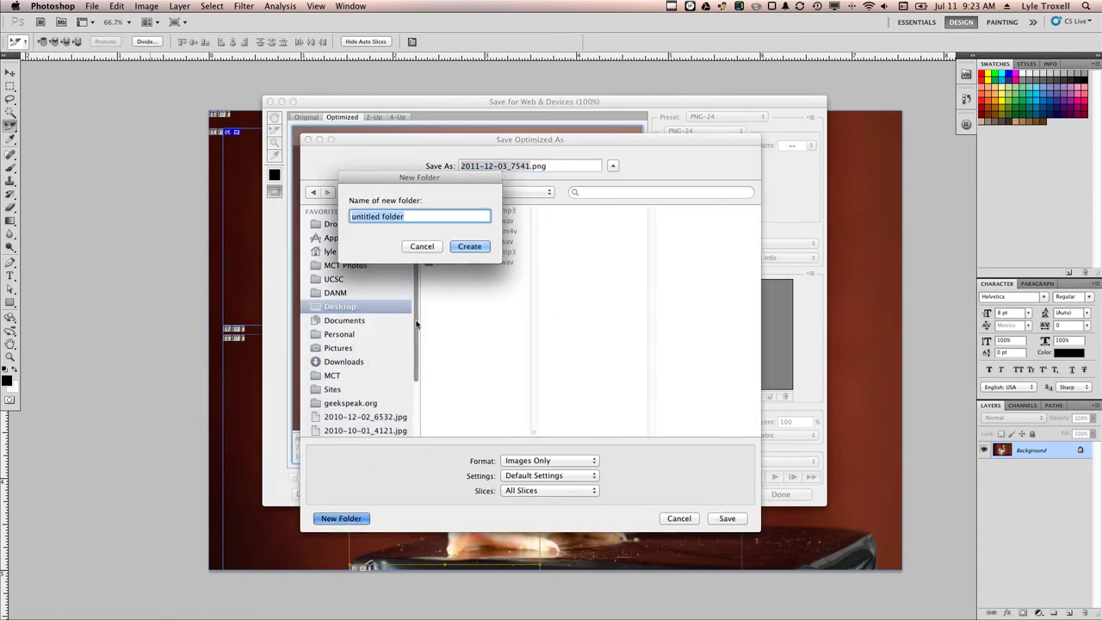
pyautogui.write('export')
pyautogui.click(466, 249)
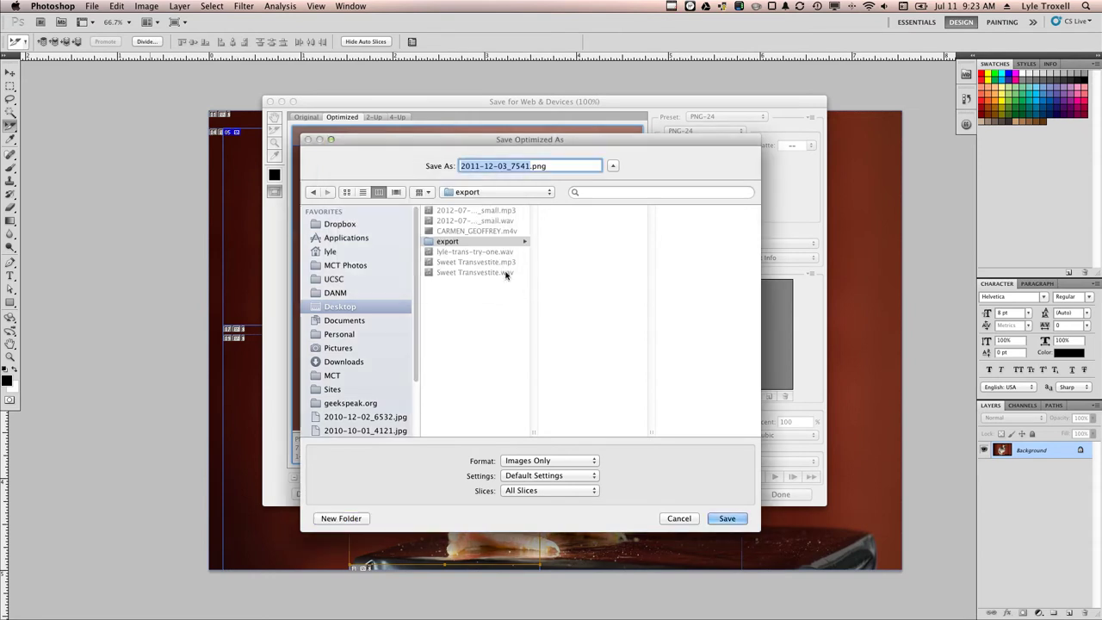
pyautogui.click(727, 519)
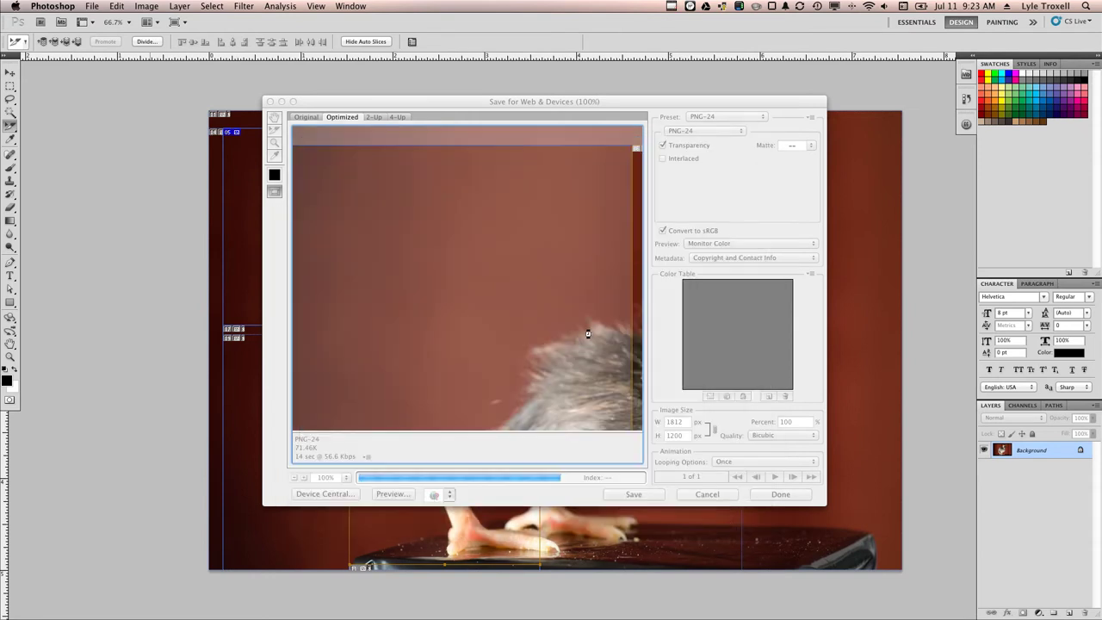
pyautogui.press('super+Tab')
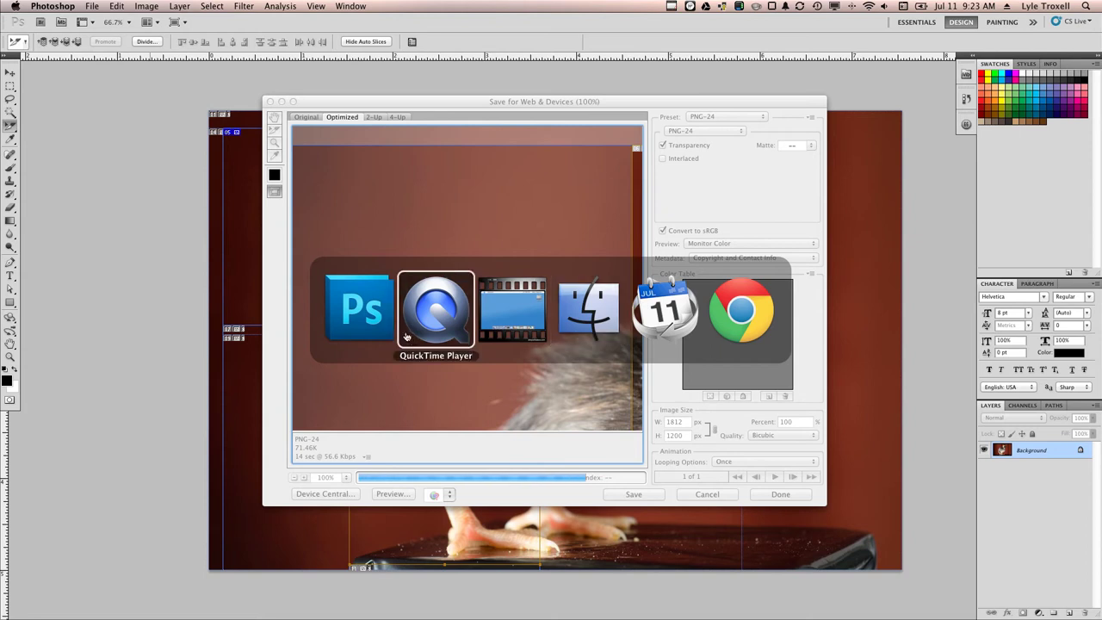
pyautogui.click(374, 326)
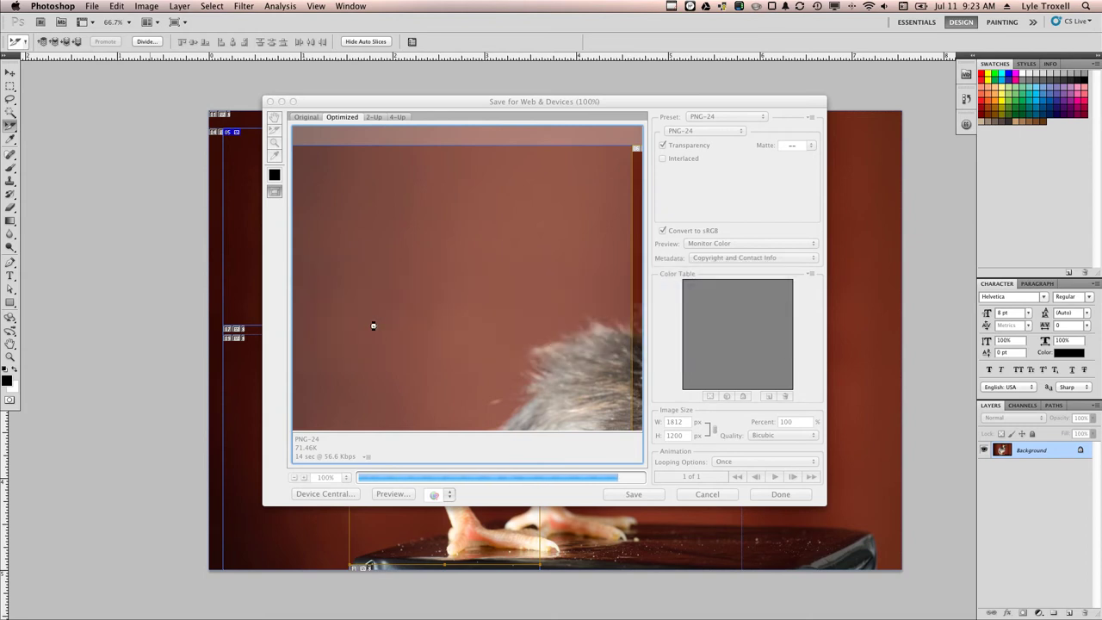
pyautogui.press('super+Tab')
pyautogui.press('super+Tab')
pyautogui.press('super+Tab')
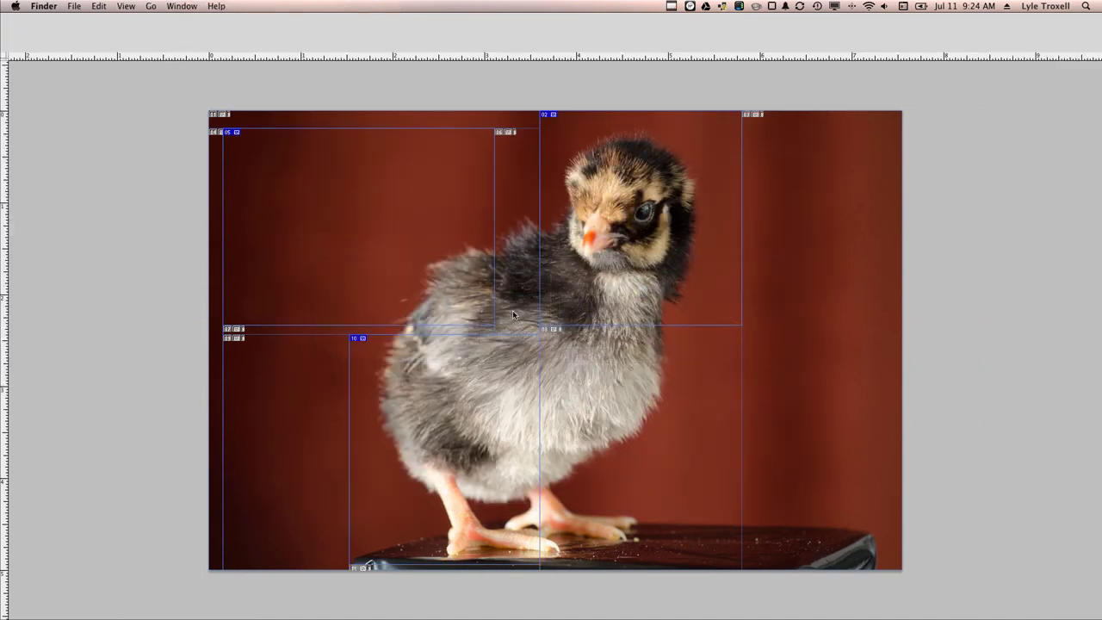
# Step: In a new Finder window, open Desktop > export > images and Quick Look the first slice PNGs
pyautogui.press('super+n')
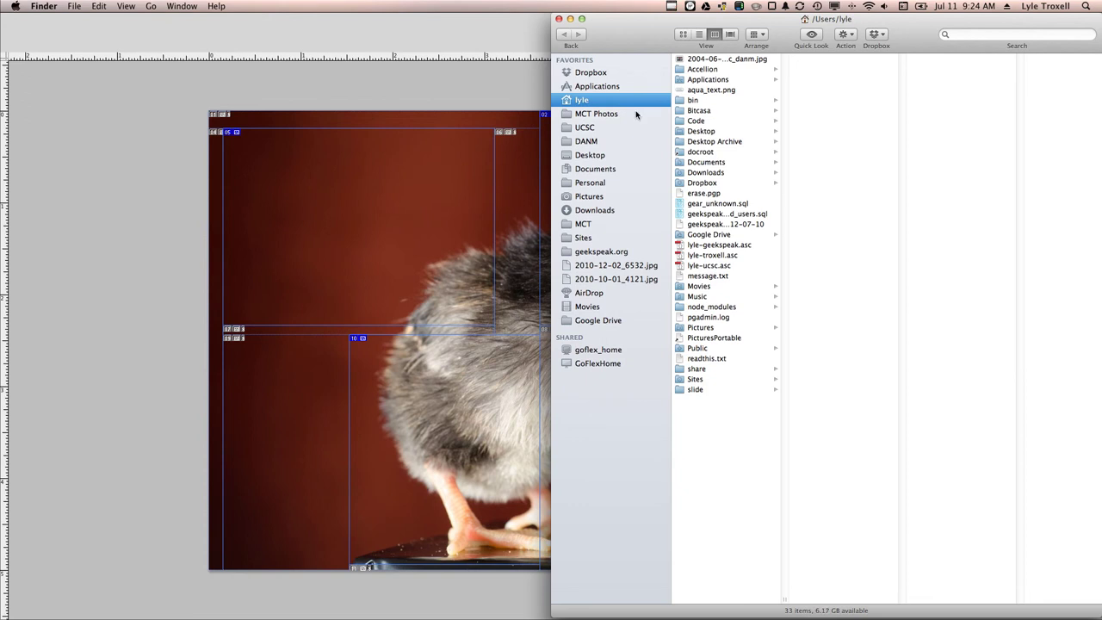
pyautogui.click(617, 156)
pyautogui.click(698, 90)
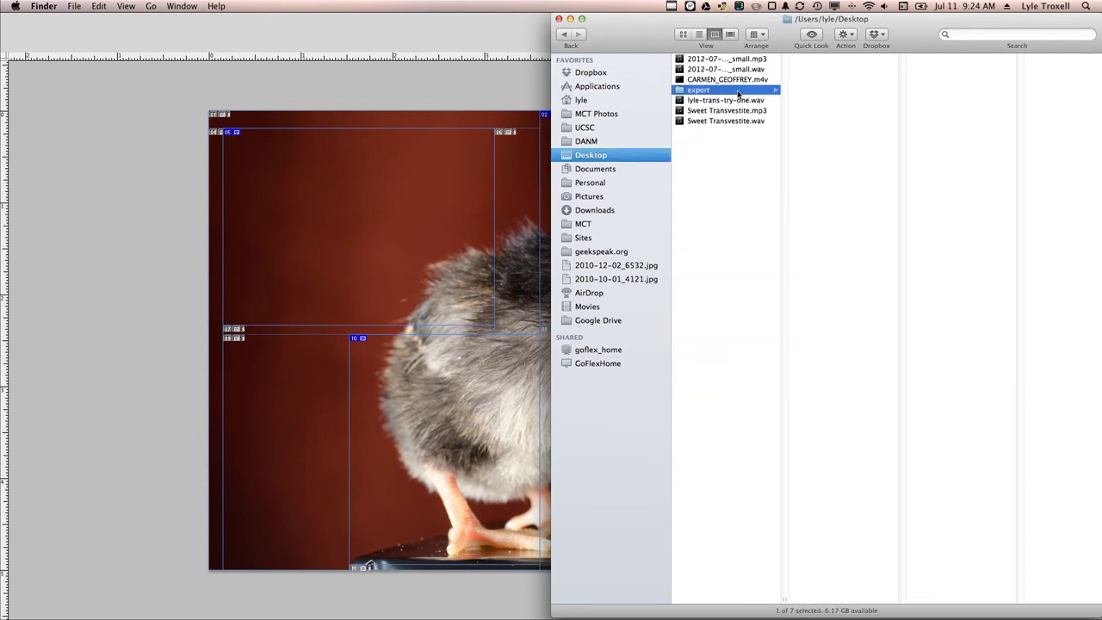
pyautogui.click(822, 59)
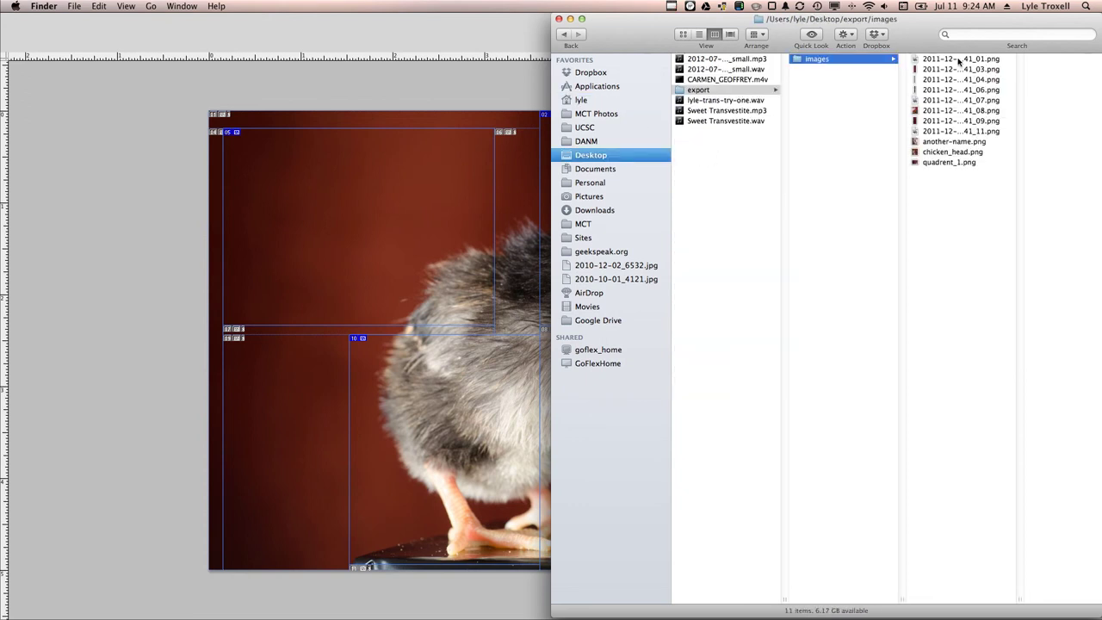
pyautogui.click(958, 59)
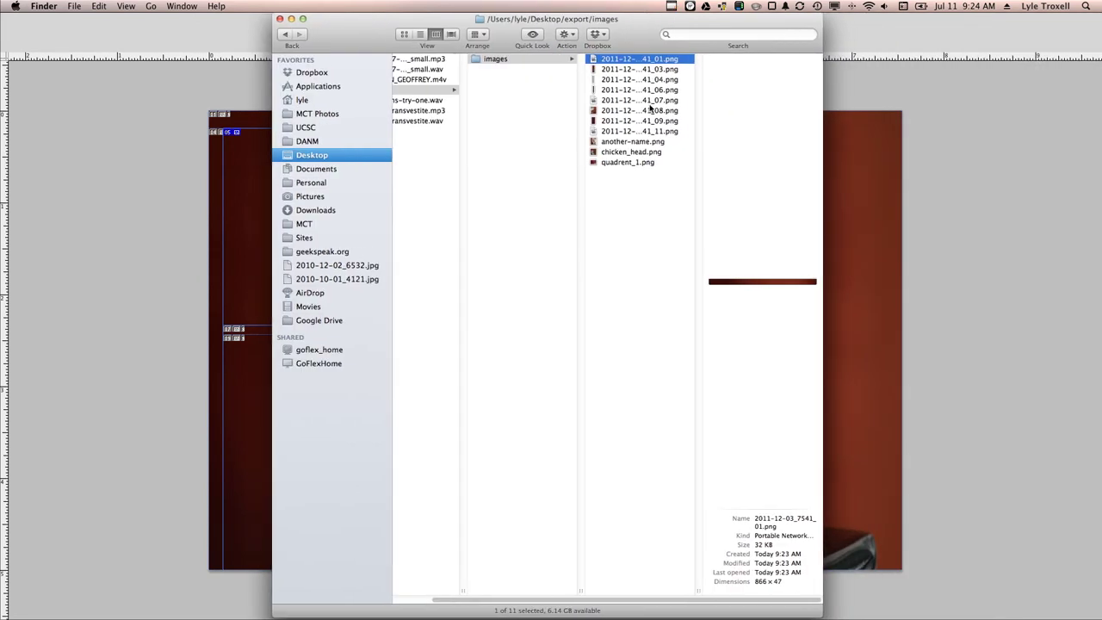
pyautogui.press('Down')
pyautogui.press('Down')
pyautogui.press('Down')
pyautogui.press('Down')
pyautogui.press('Down')
pyautogui.press('Down')
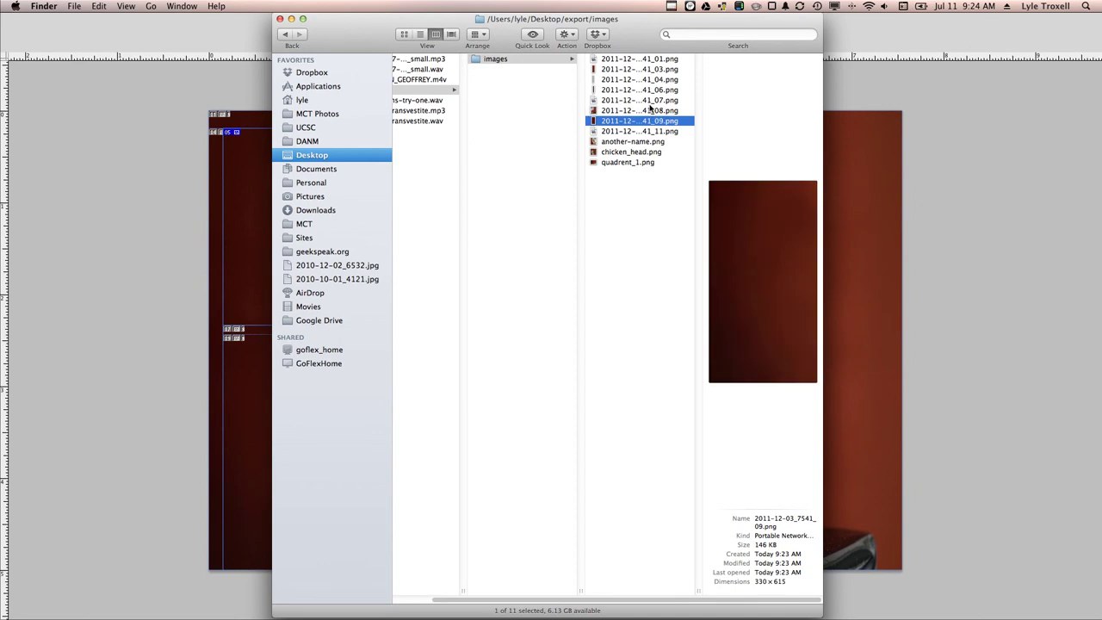
pyautogui.press('Down')
pyautogui.press('Down')
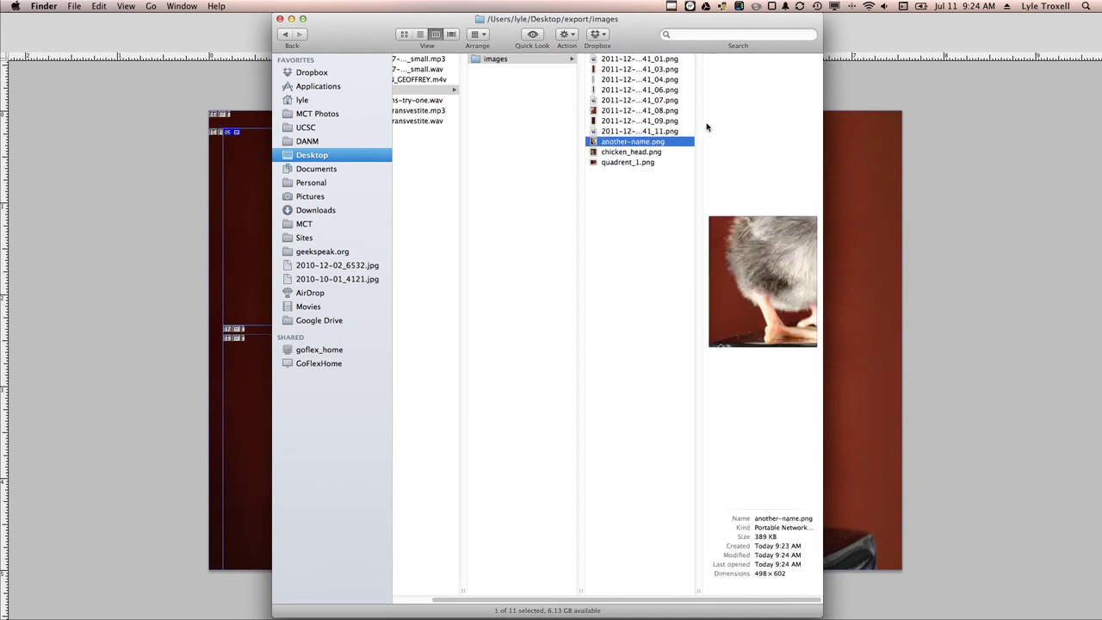
pyautogui.press('space')
pyautogui.press('Down')
pyautogui.press('Down')
pyautogui.press('space')
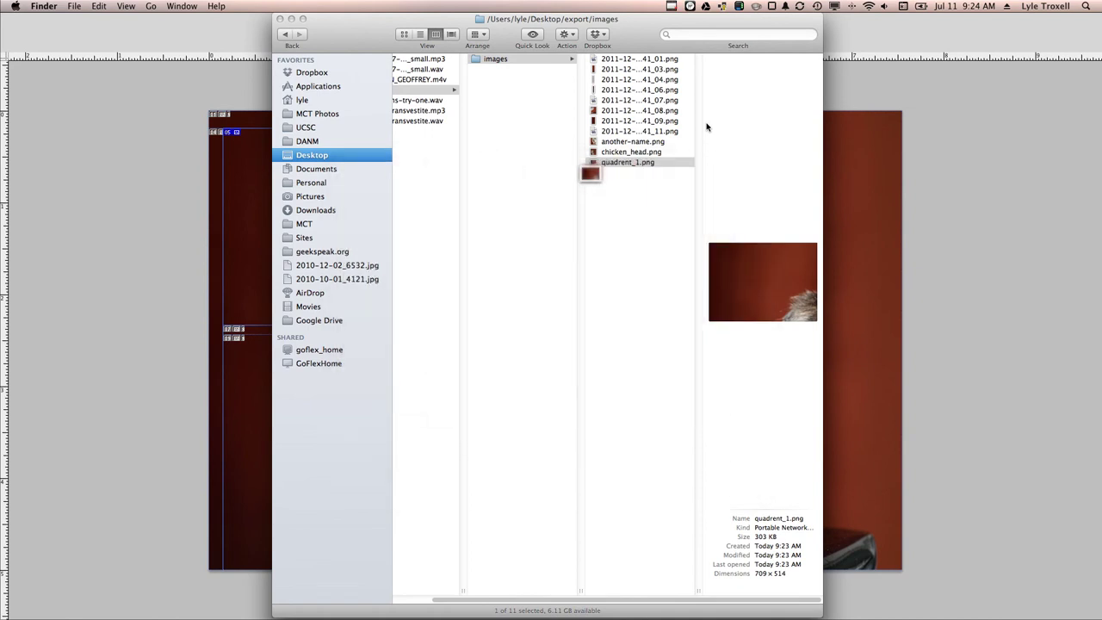
# Step: Quick Look another-name.png, chicken_head.png and quadrent_1.png, then clear the selection
pyautogui.click(641, 225)
pyautogui.click(656, 144)
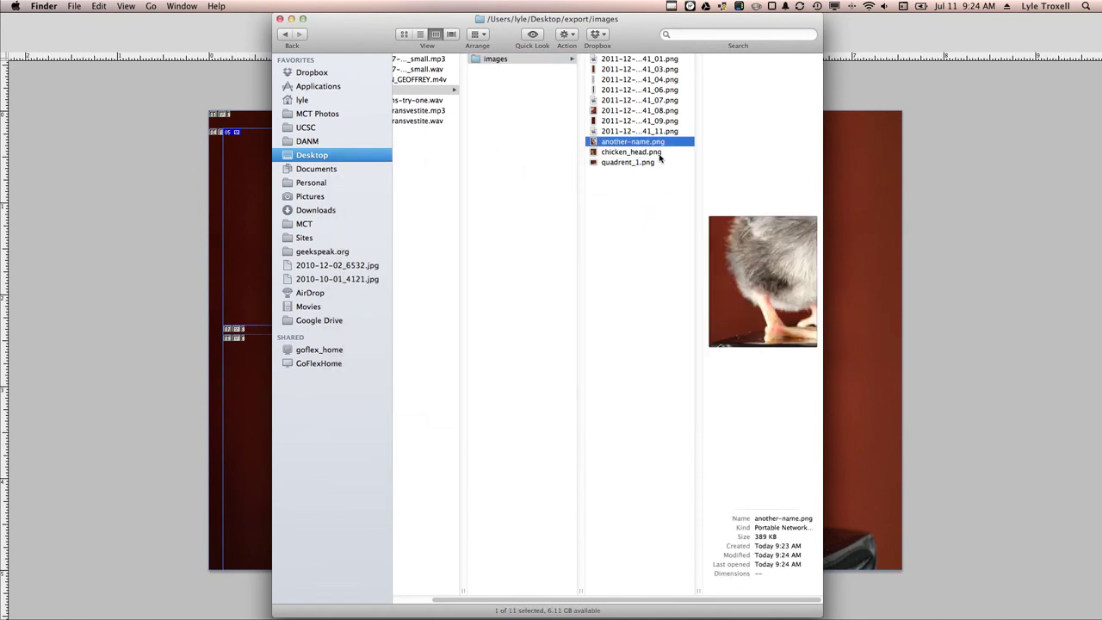
pyautogui.press('space')
pyautogui.press('Down')
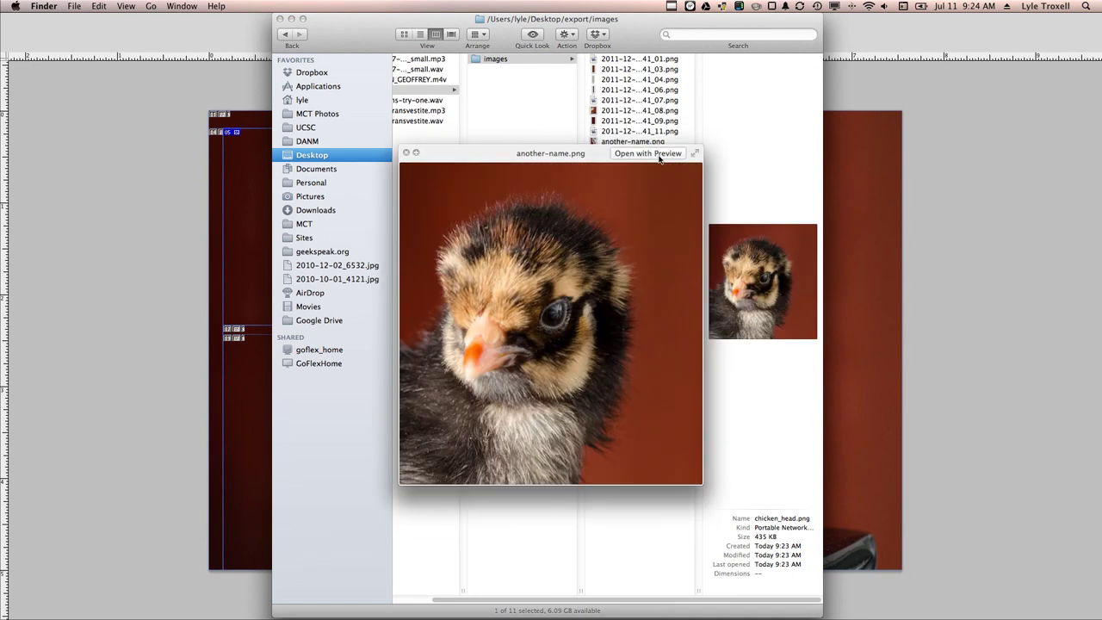
pyautogui.press('Down')
pyautogui.press('space')
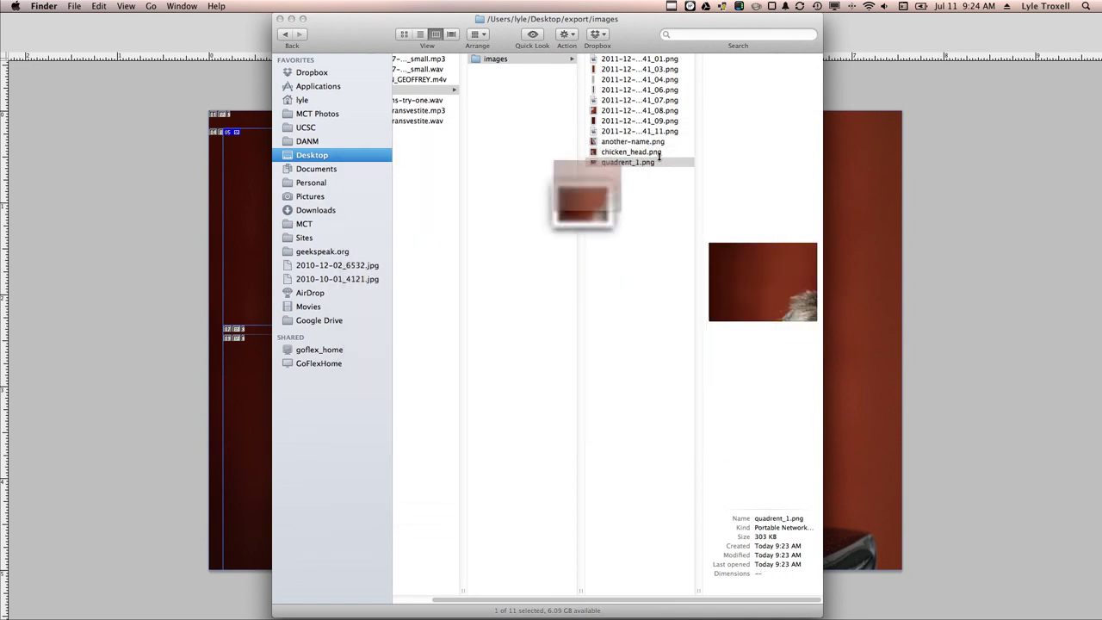
pyautogui.click(647, 259)
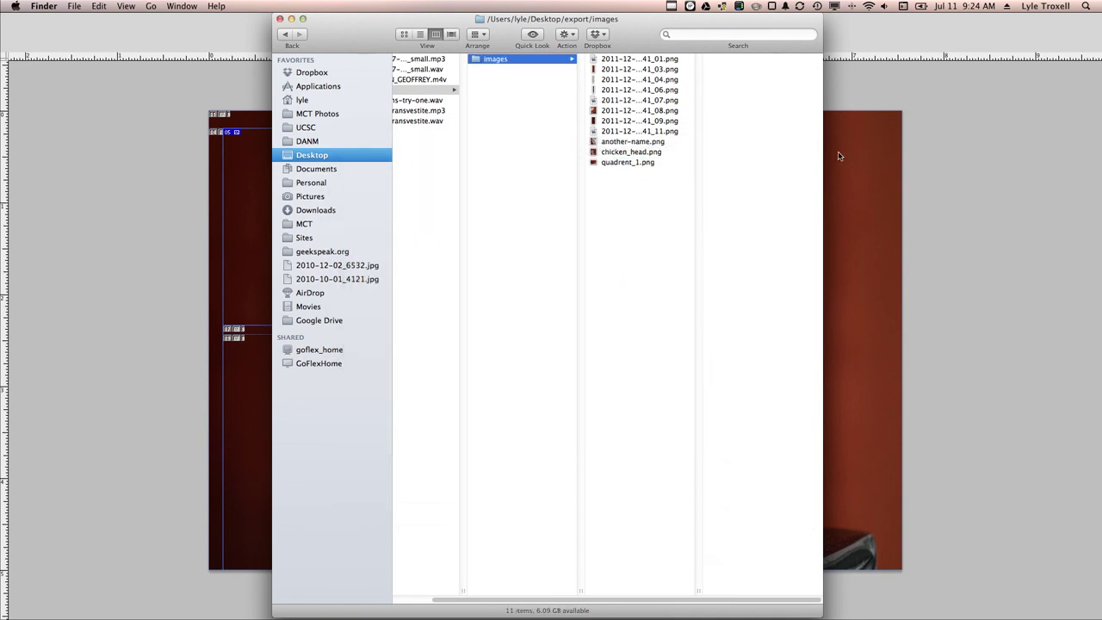
# Step: Back in Photoshop, reopen Save for Web & Devices, review the All Slices option, then cancel and close without saving
pyautogui.click(881, 44)
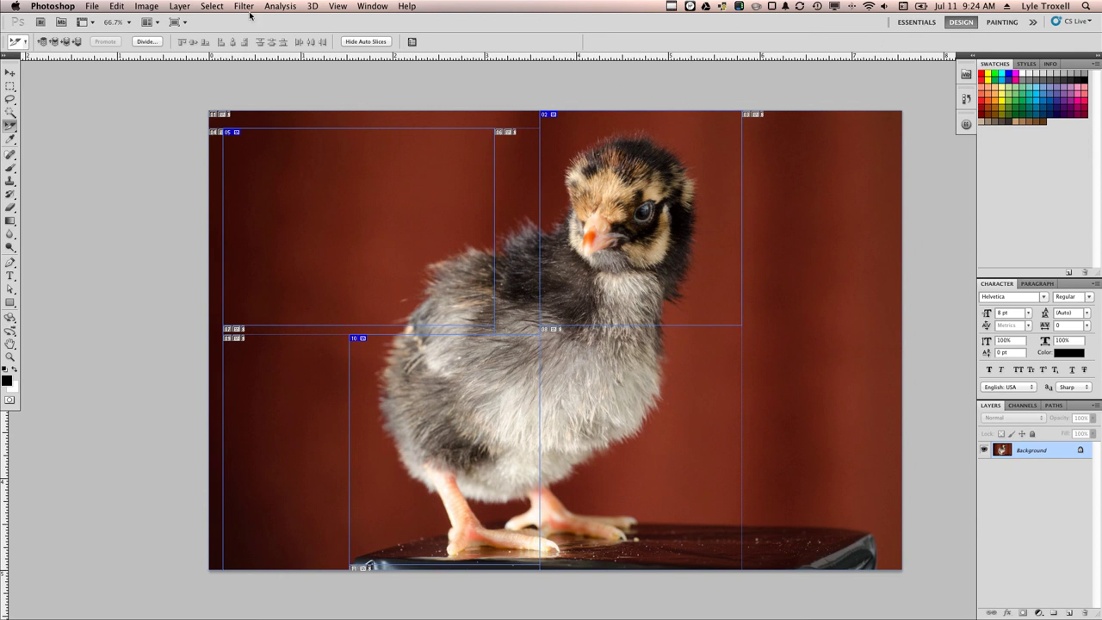
pyautogui.click(92, 6)
pyautogui.moveTo(105, 270)
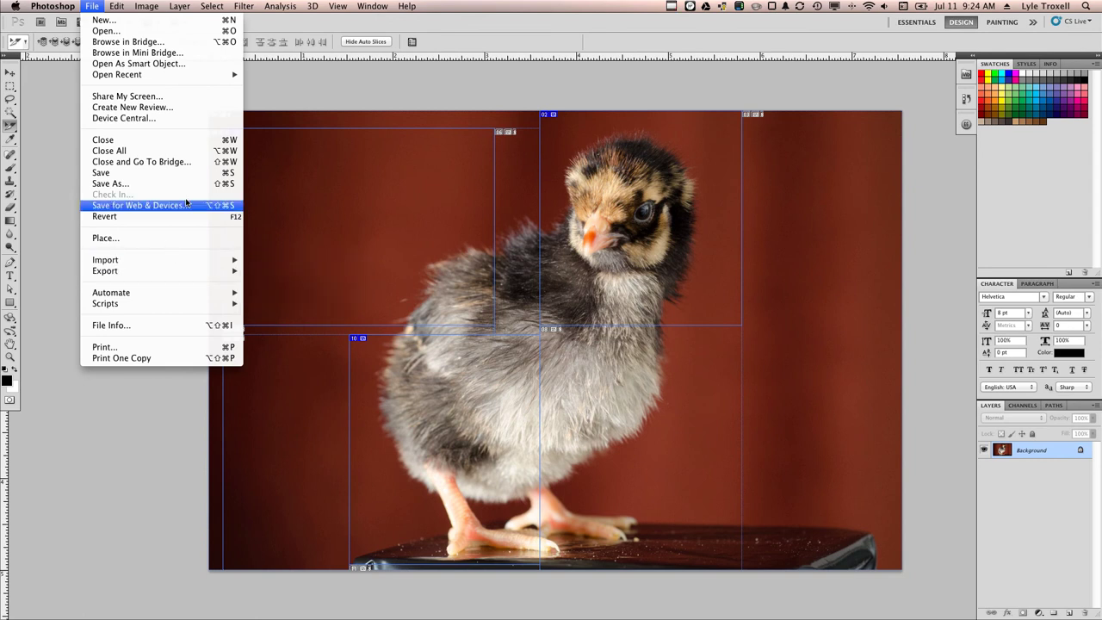
pyautogui.click(178, 211)
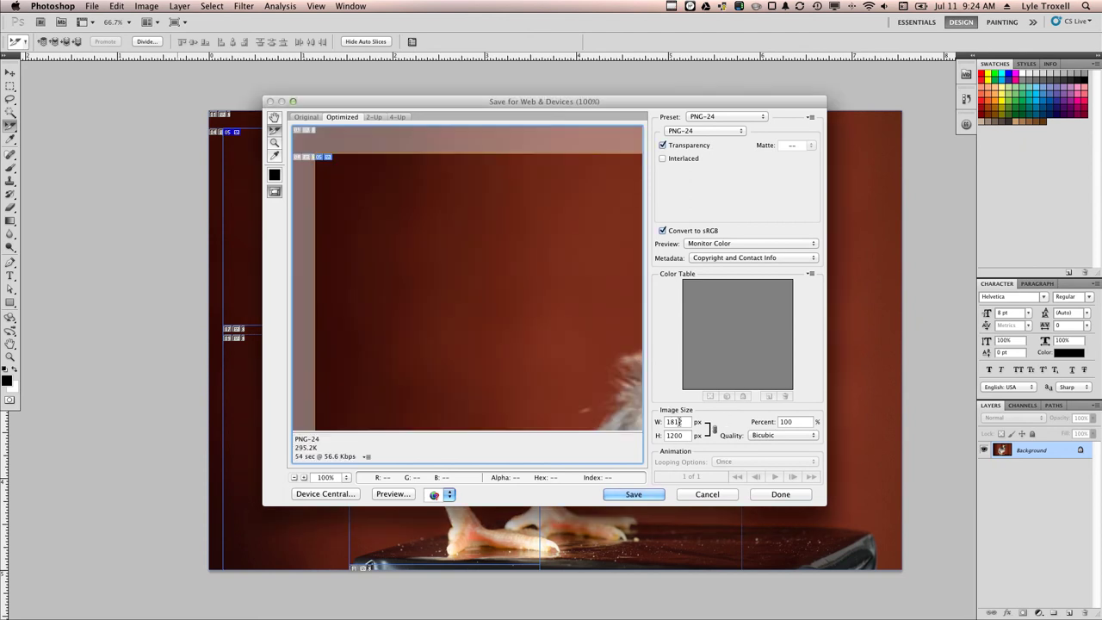
pyautogui.click(634, 495)
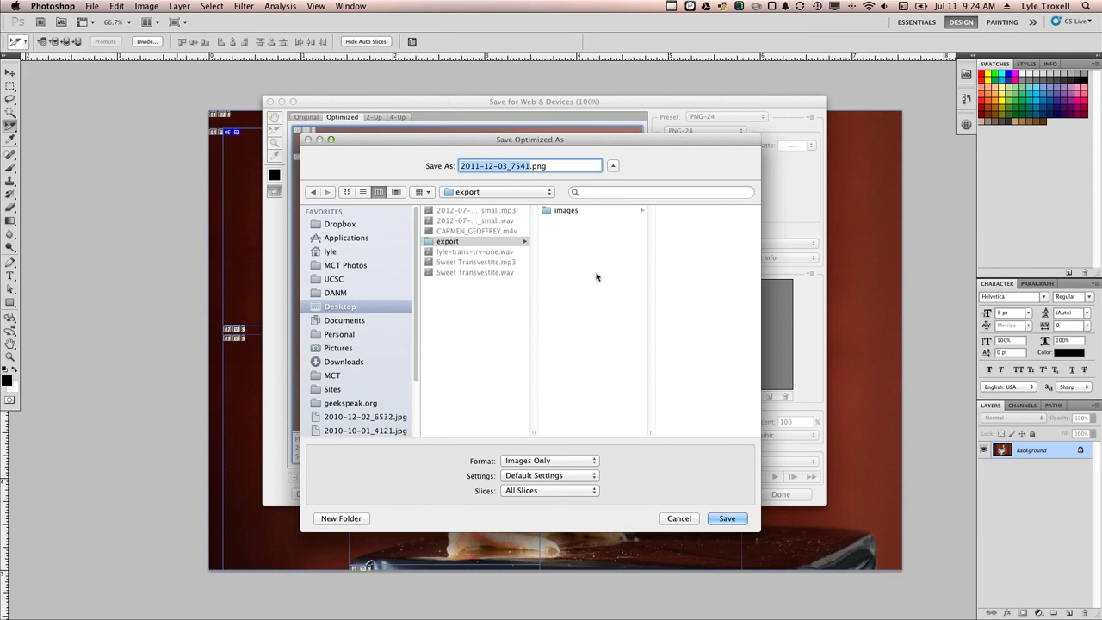
pyautogui.click(577, 491)
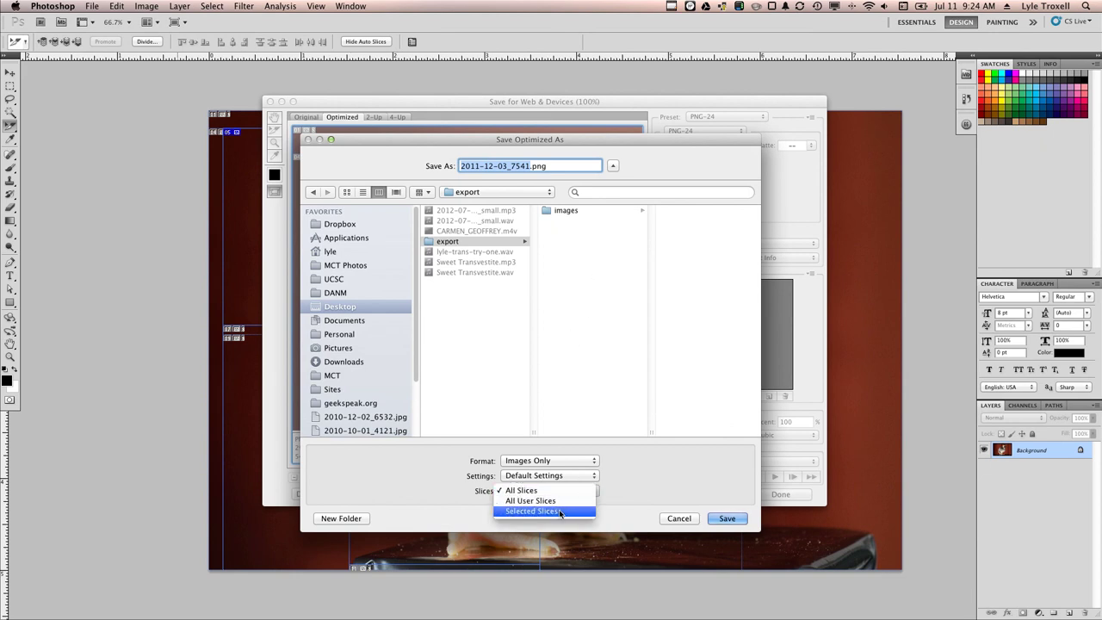
pyautogui.click(693, 521)
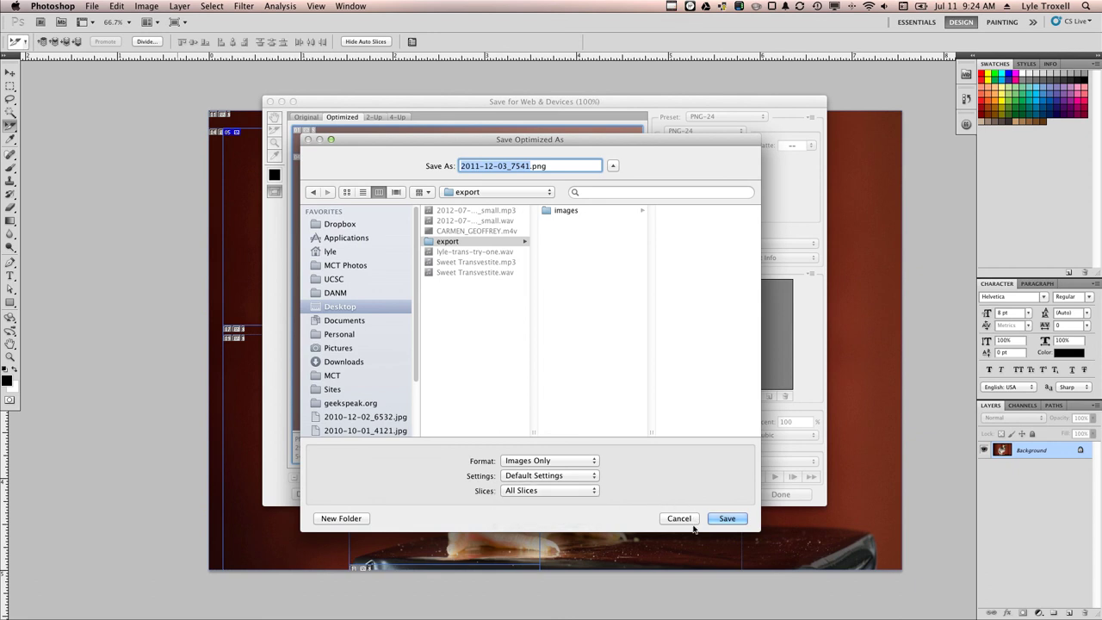
pyautogui.click(685, 519)
pyautogui.click(707, 494)
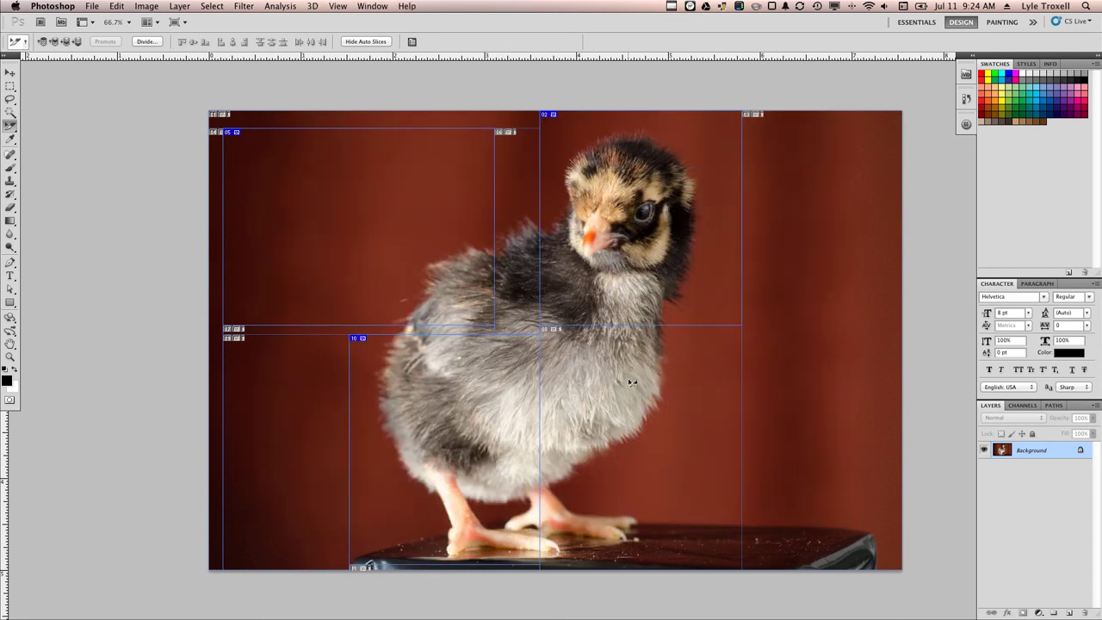